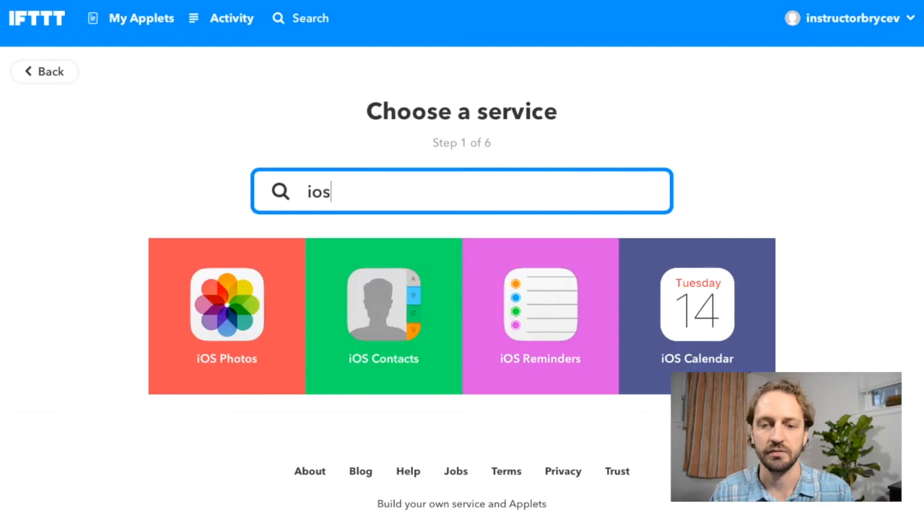
# Step: Choose iOS Reminders as the trigger service and pick the "New reminder added to list" trigger
pyautogui.click(566, 324)
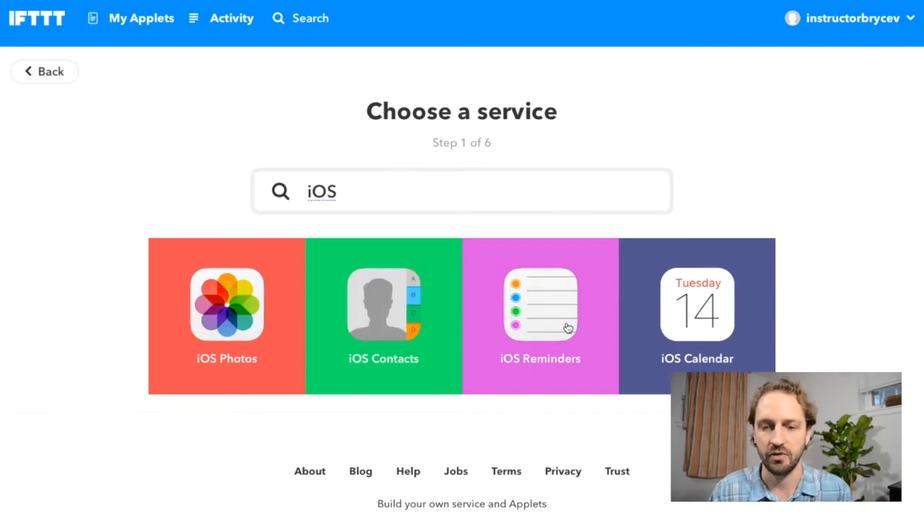
pyautogui.click(443, 328)
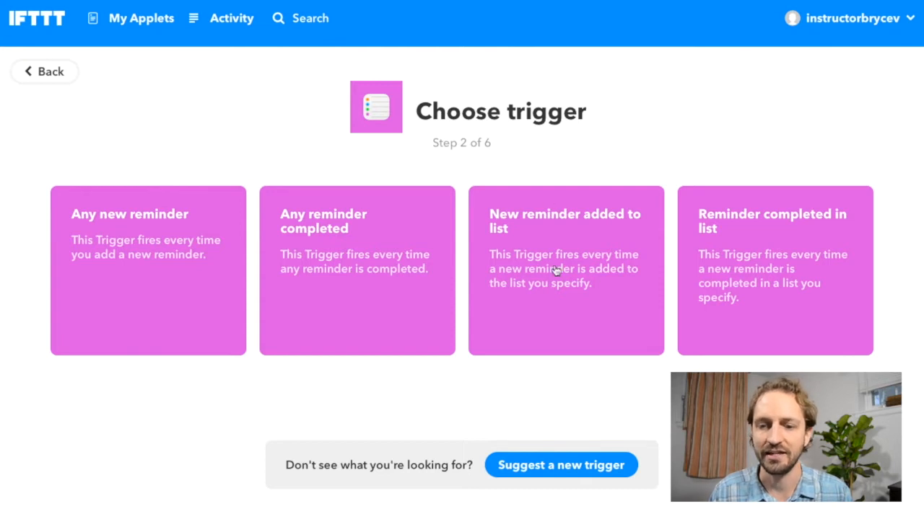
pyautogui.click(566, 307)
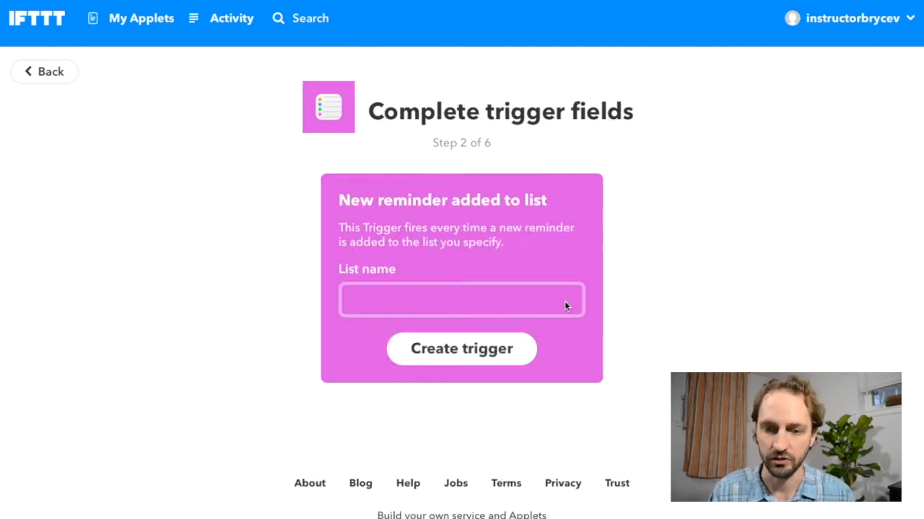
# Step: Set the trigger's list name to "Business ideas" and create the trigger
pyautogui.click(443, 303)
pyautogui.write('Business ')
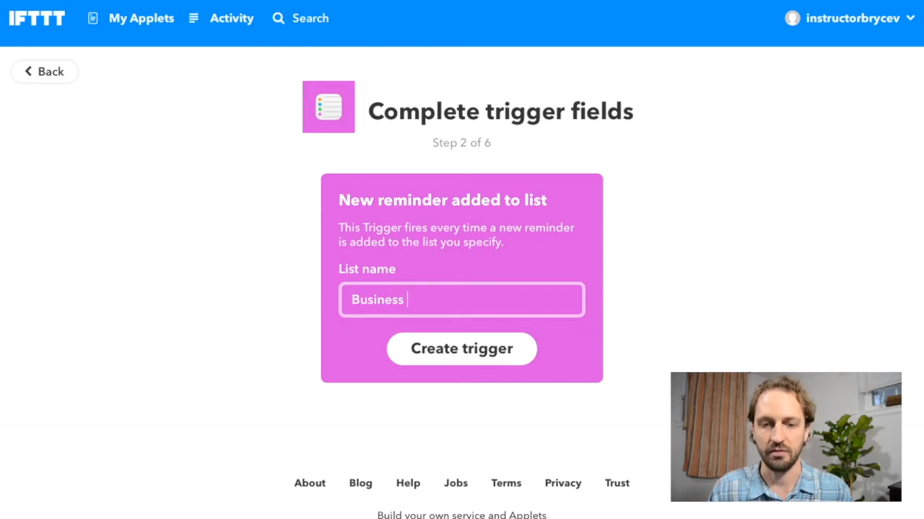
pyautogui.write('Idea')
pyautogui.press('BackSpace')
pyautogui.press('BackSpace')
pyautogui.press('BackSpace')
pyautogui.press('BackSpace')
pyautogui.write('ideas')
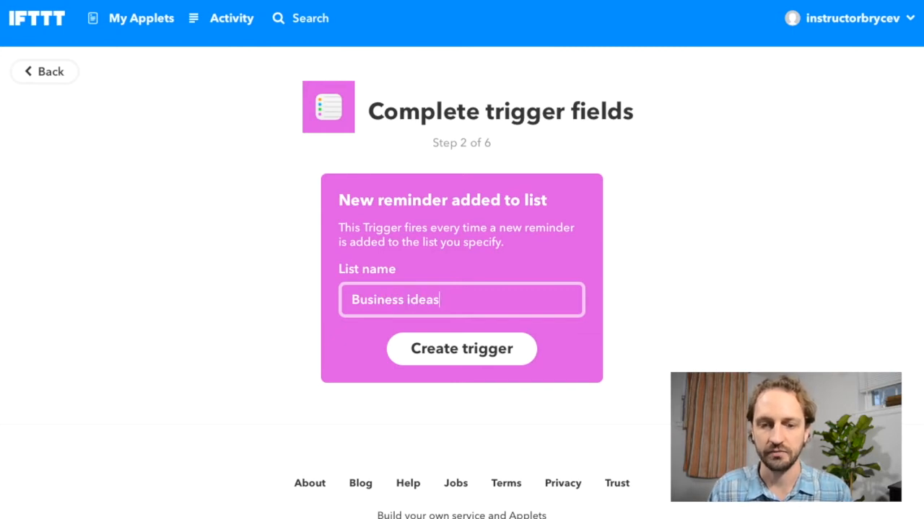
pyautogui.click(487, 360)
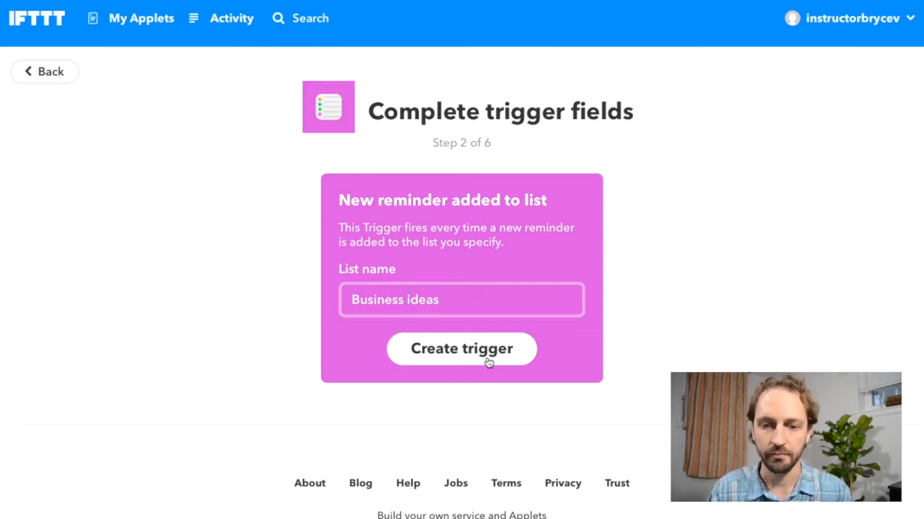
# Step: Find Evernote as the action service and choose its "Append to note" action
pyautogui.click(603, 148)
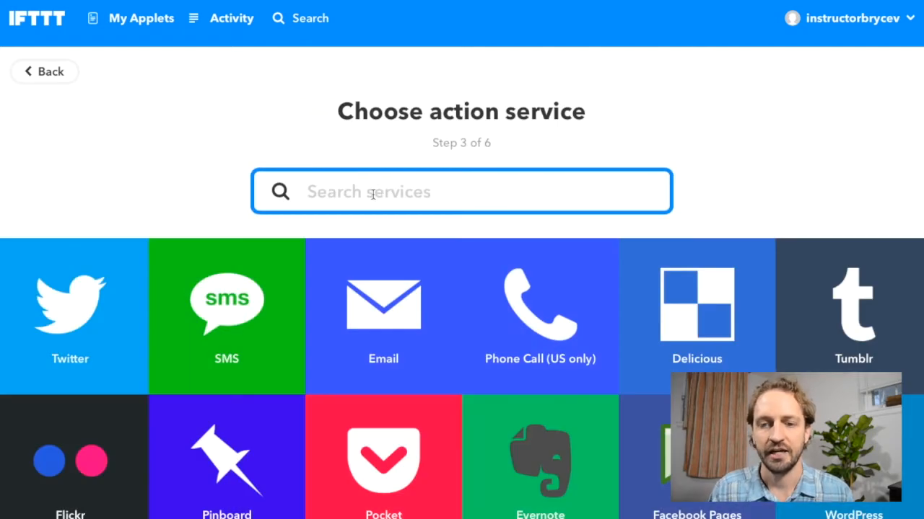
pyautogui.write('everno')
pyautogui.click(460, 330)
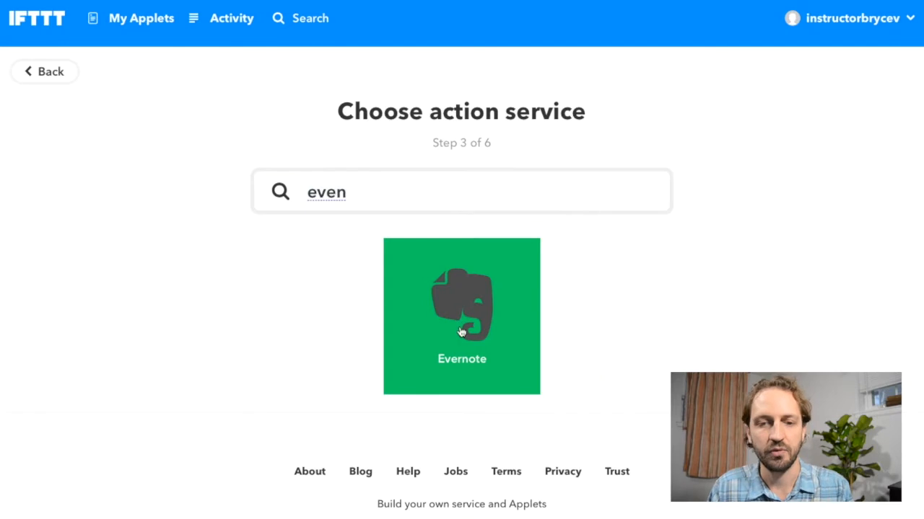
pyautogui.click(468, 298)
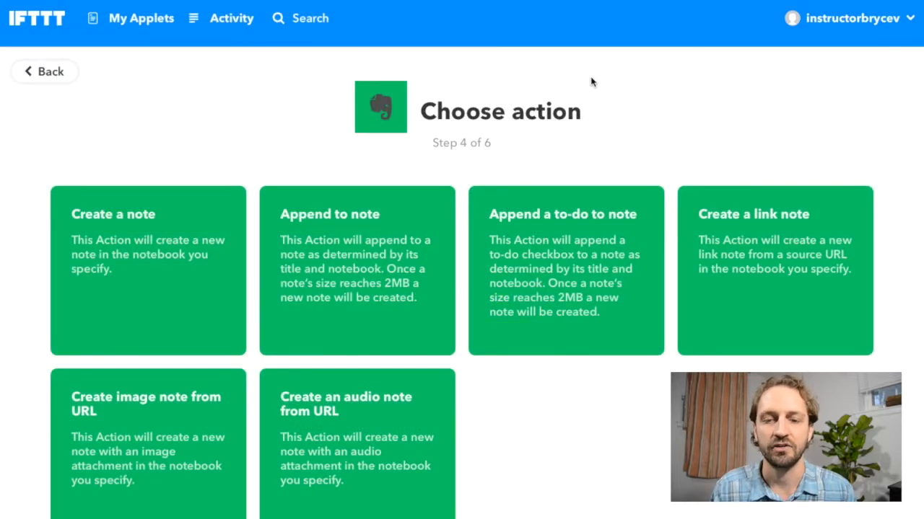
pyautogui.scroll(-1, 434, 94)
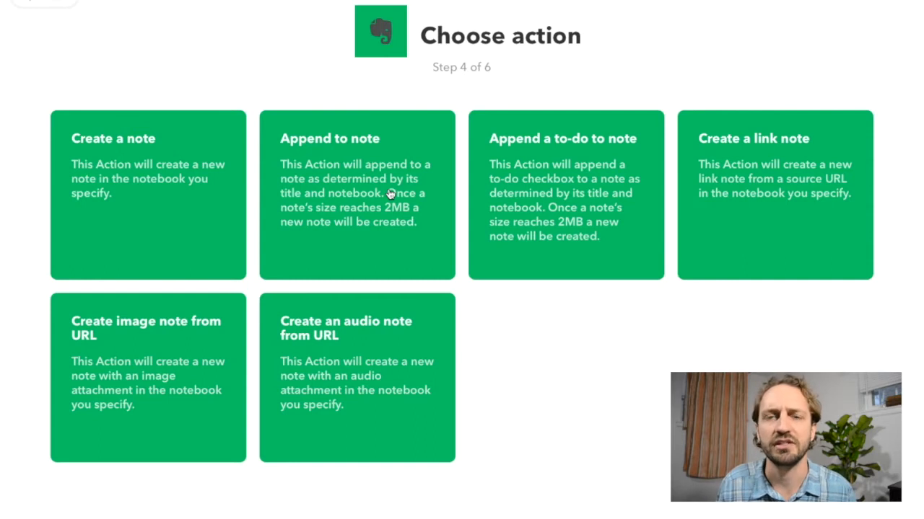
pyautogui.click(367, 185)
# Step: Replace the title of the Evernote note with "Business Ideas"
pyautogui.scroll(-2, 436, 168)
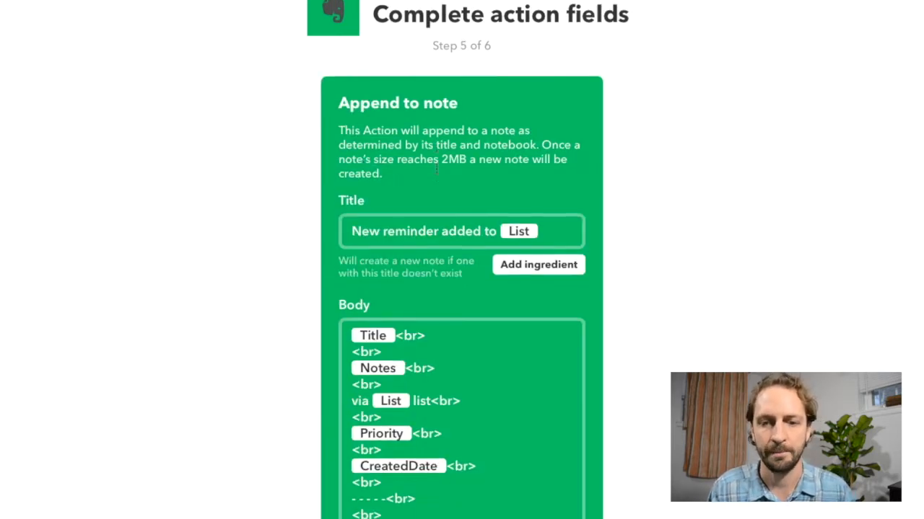
pyautogui.scroll(-2, 435, 168)
pyautogui.scroll(2, 436, 168)
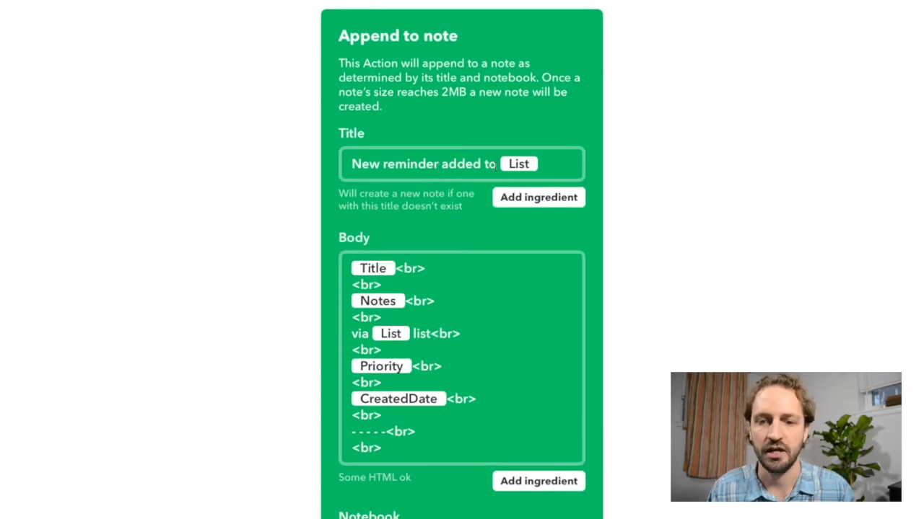
pyautogui.click(497, 164)
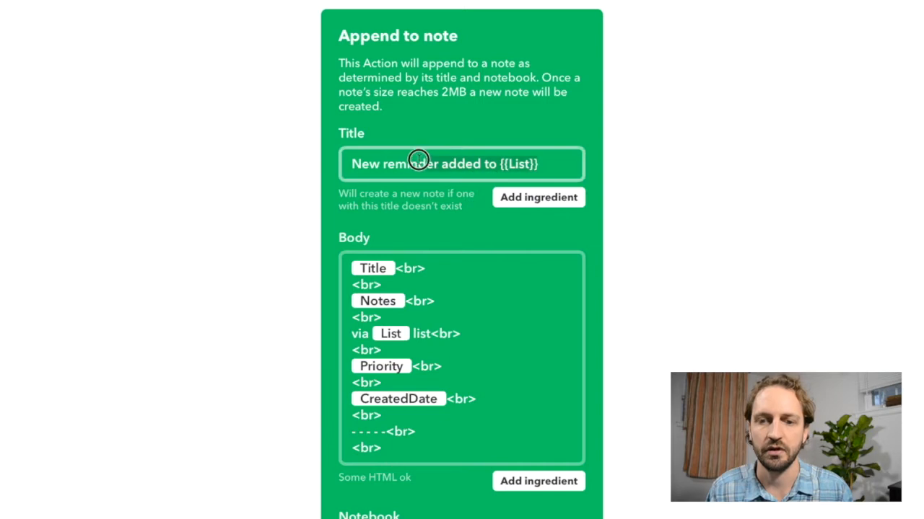
pyautogui.hotkey('ctrl', 'a')
pyautogui.write('Business Ideas')
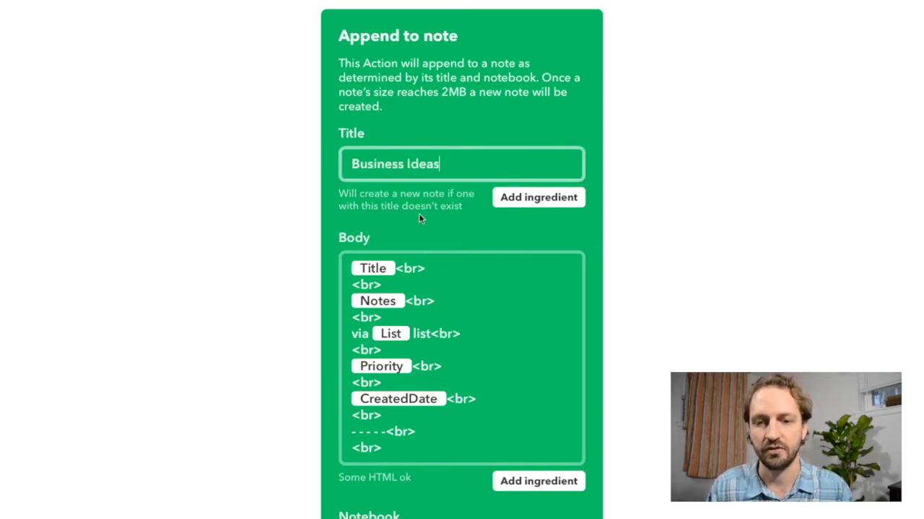
# Step: Clear all the default content from the note's body
pyautogui.scroll(-2, 418, 213)
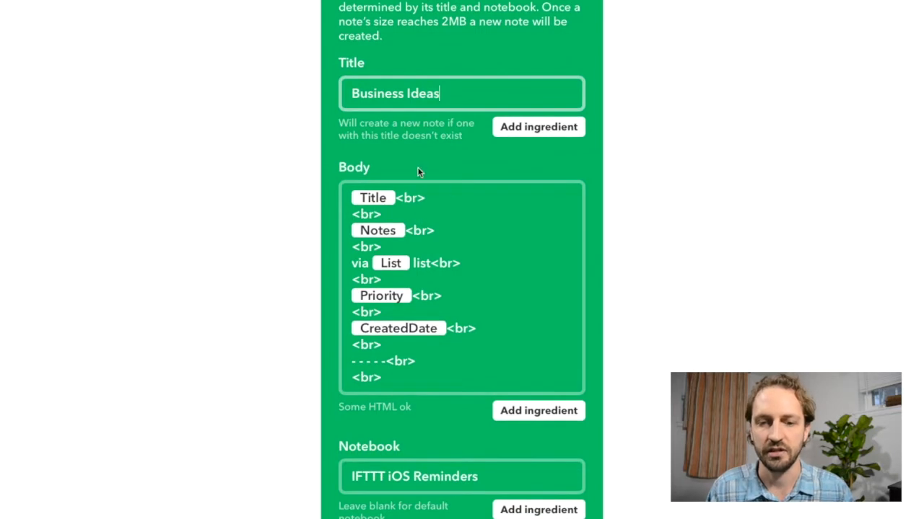
pyautogui.scroll(-2, 416, 169)
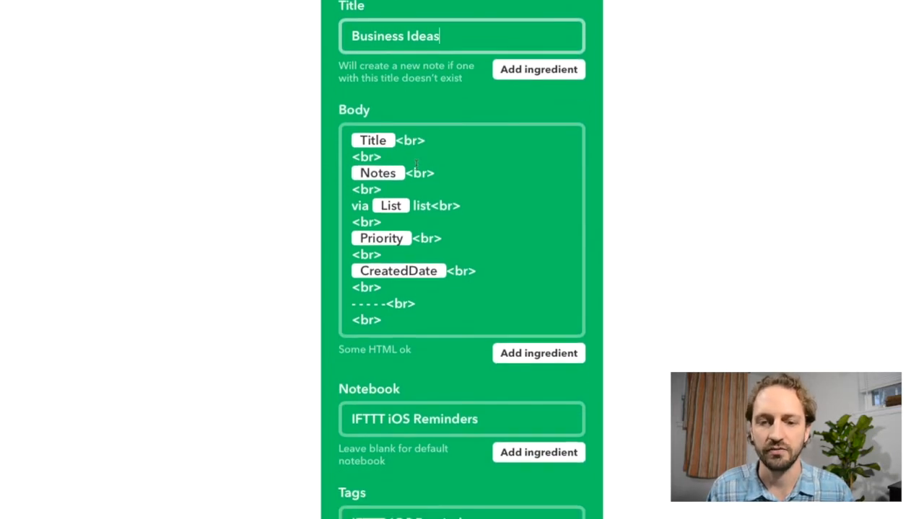
pyautogui.moveTo(390, 321); pyautogui.dragTo(336, 138)
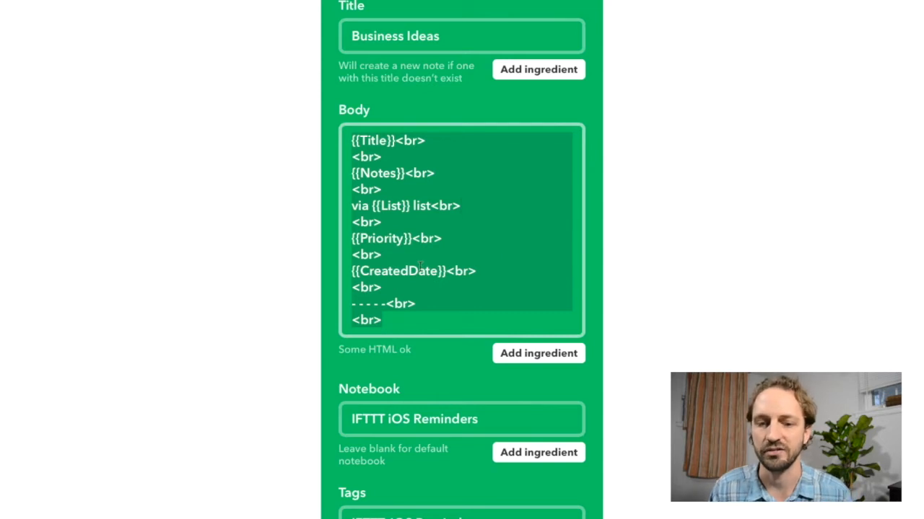
pyautogui.press('BackSpace')
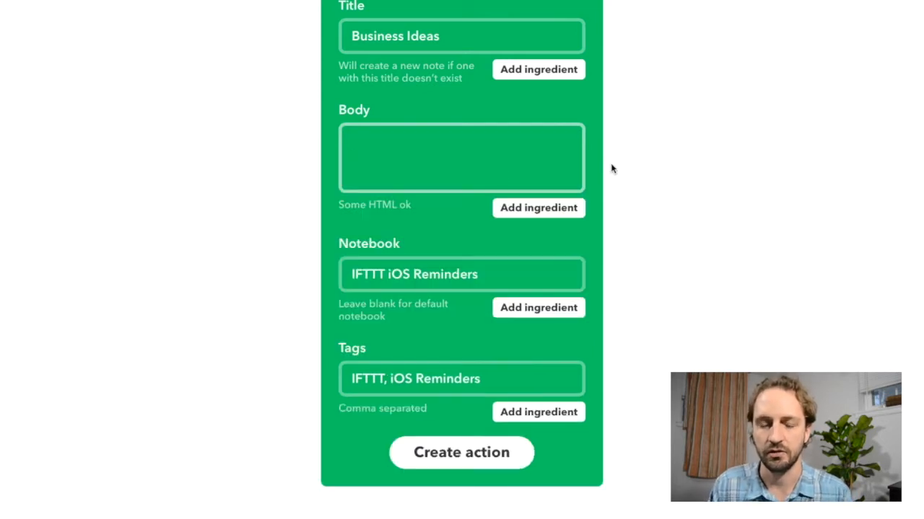
# Step: Fill the note's body with the Title ingredient, two <br> line breaks on separate lines, and the Notes ingredient
pyautogui.scroll(3, 610, 169)
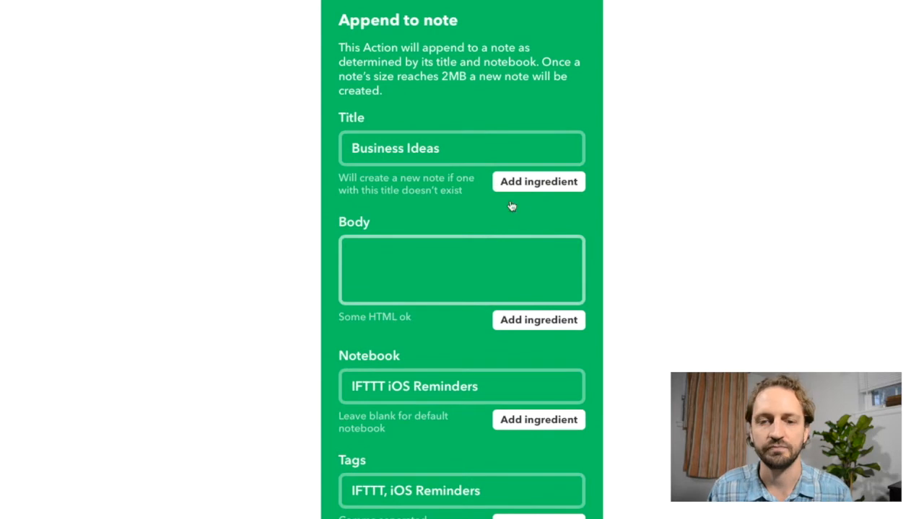
pyautogui.click(536, 317)
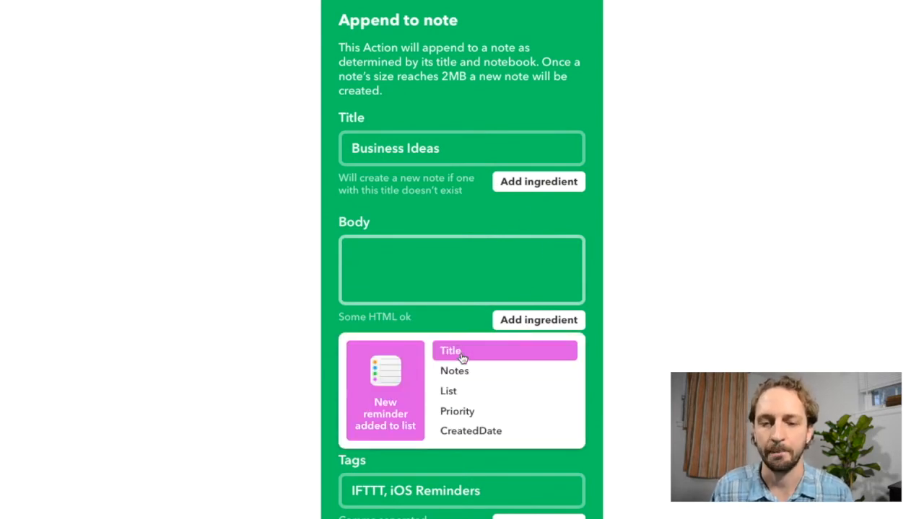
pyautogui.click(468, 355)
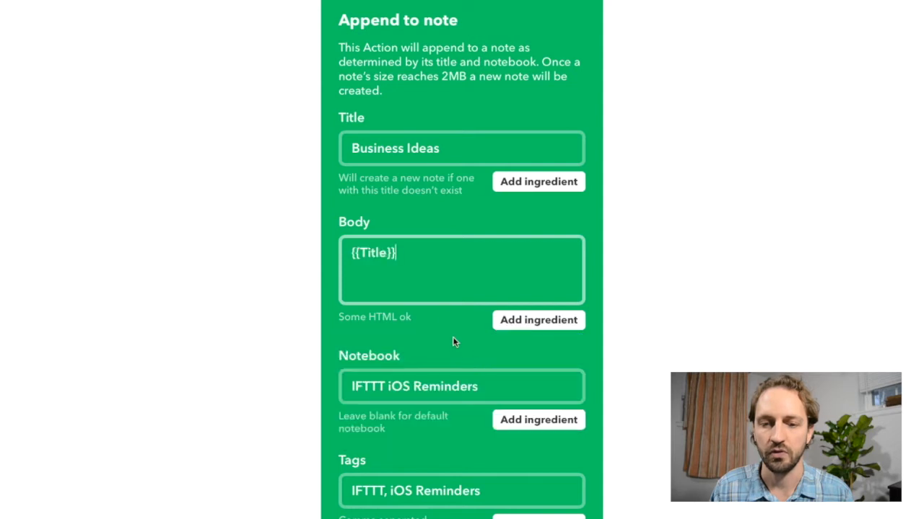
pyautogui.write('<b')
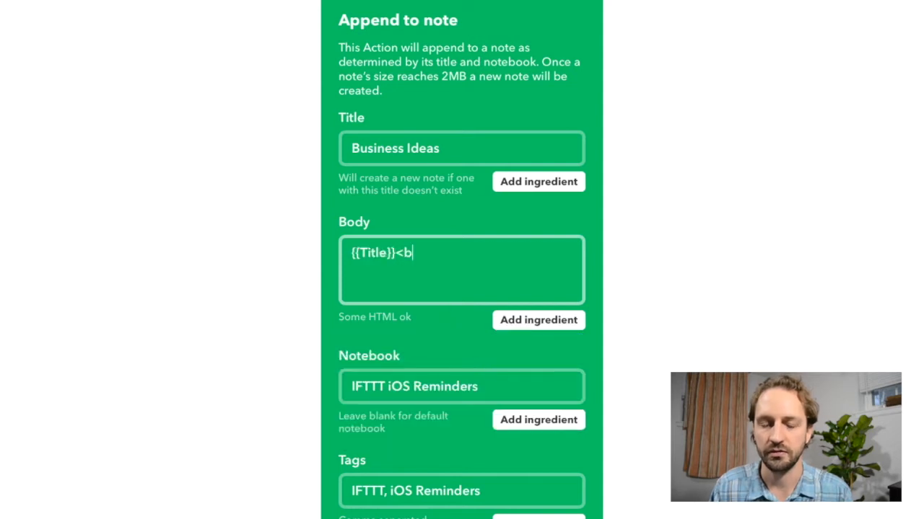
pyautogui.write('r> <br>')
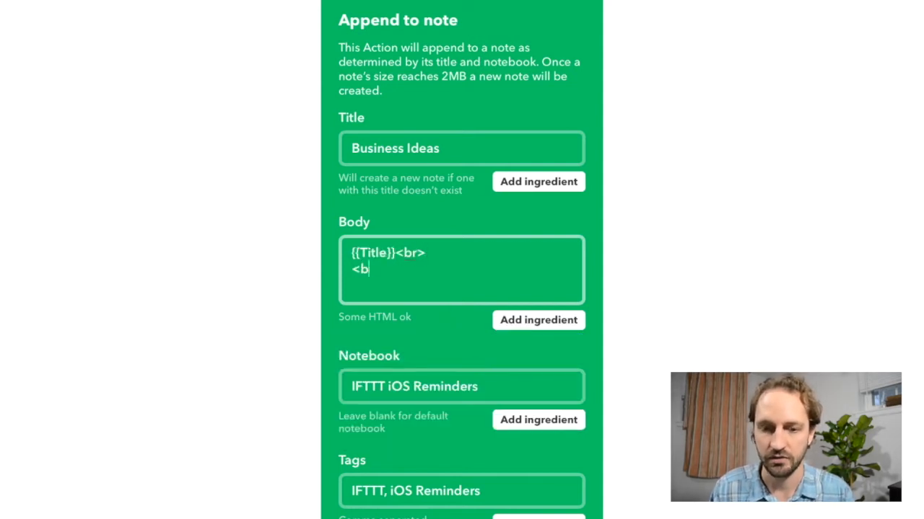
pyautogui.click(540, 321)
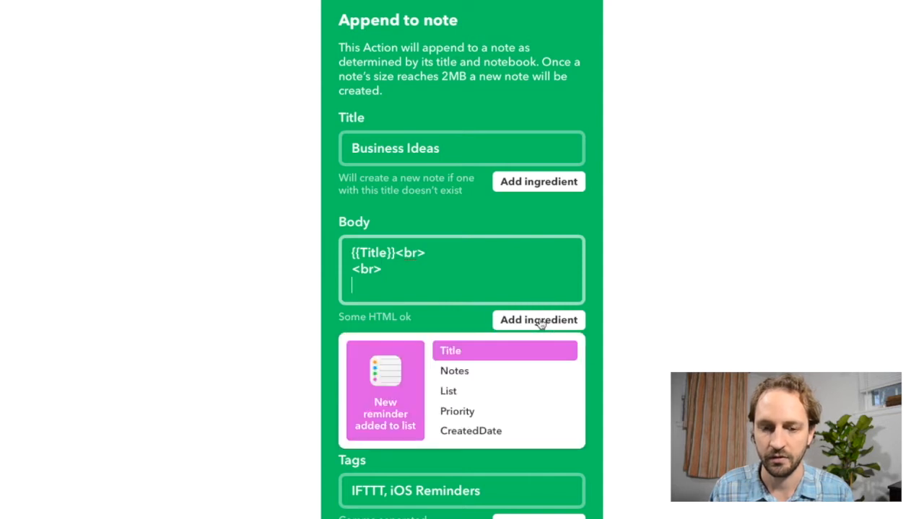
pyautogui.click(467, 372)
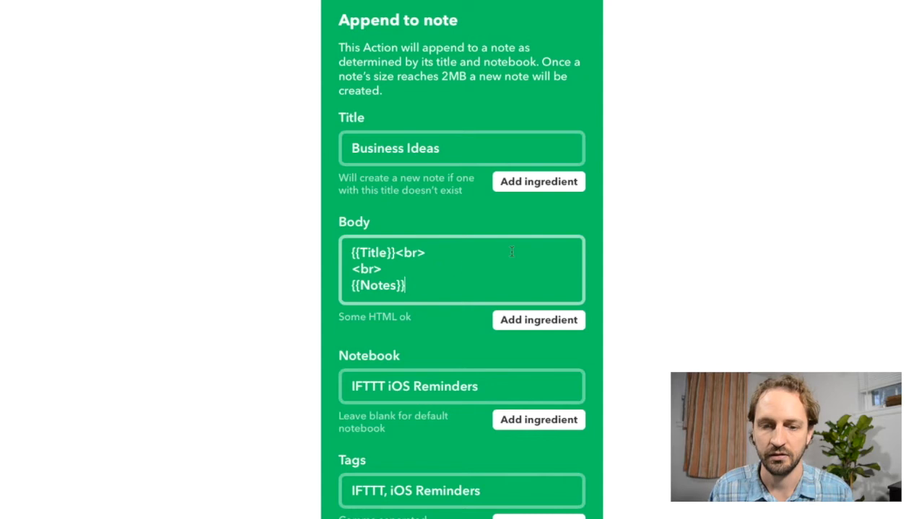
# Step: Set the notebook to "Business Ideas" and create the Evernote action
pyautogui.scroll(-4, 511, 252)
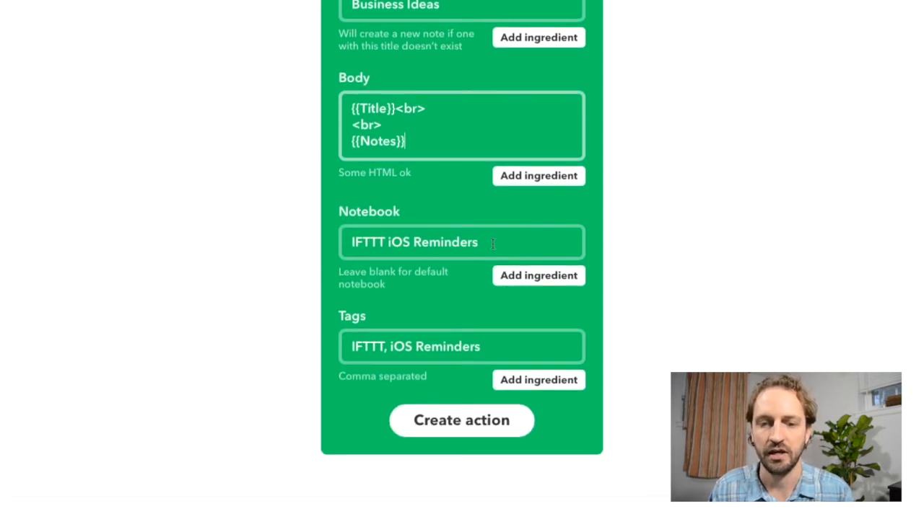
pyautogui.click(492, 244)
pyautogui.moveTo(496, 241); pyautogui.dragTo(346, 242)
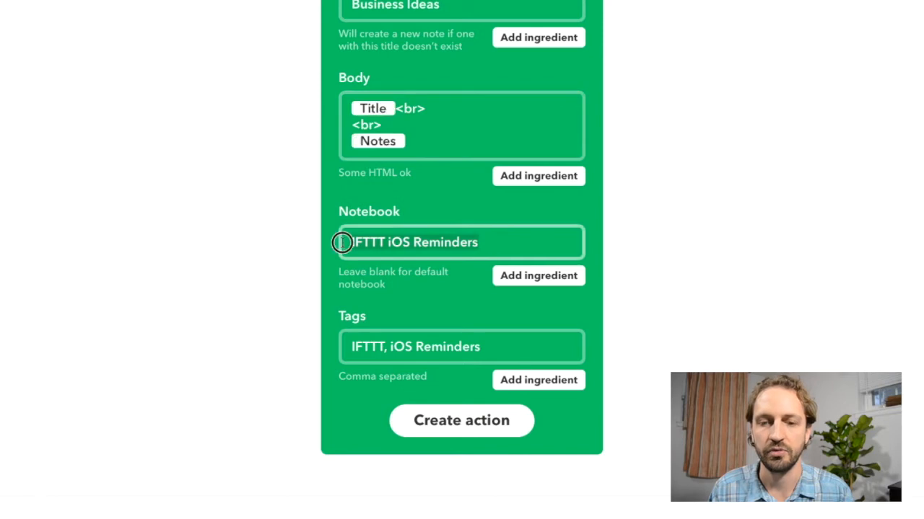
pyautogui.write('Business Ideas')
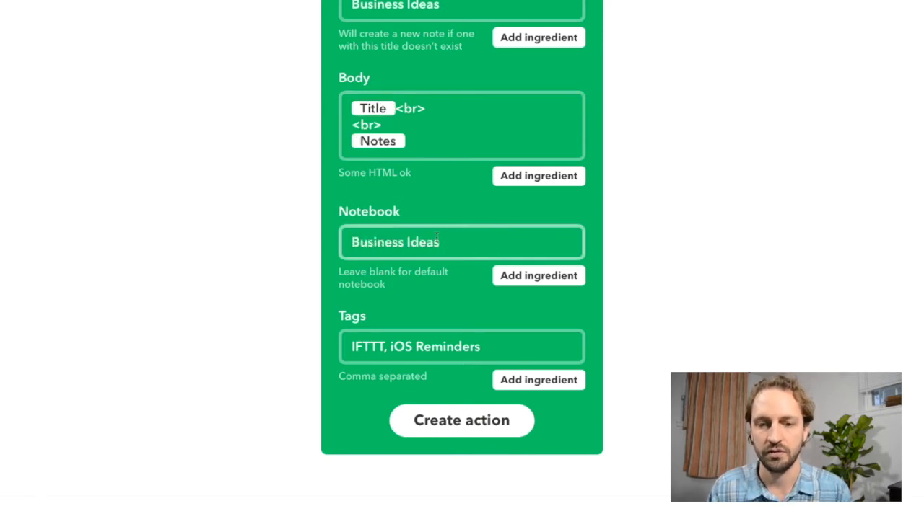
pyautogui.scroll(3, 390, 238)
pyautogui.scroll(-4, 437, 236)
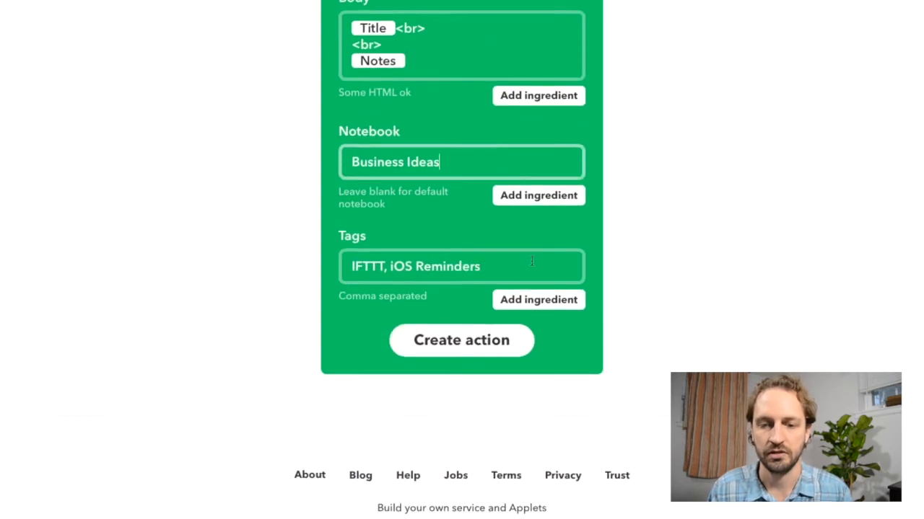
pyautogui.click(470, 350)
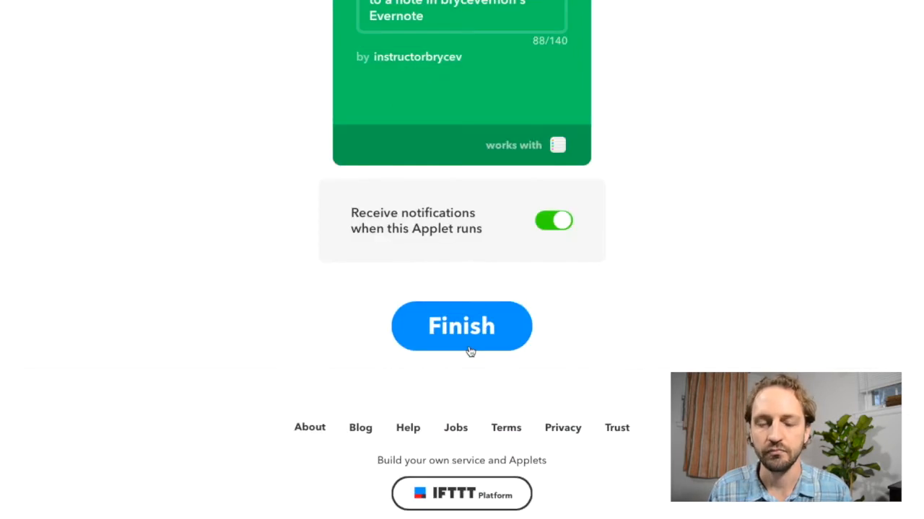
# Step: Turn off notifications for when the Applet runs, review its summary and finish the Applet
pyautogui.scroll(1, 638, 297)
pyautogui.click(551, 315)
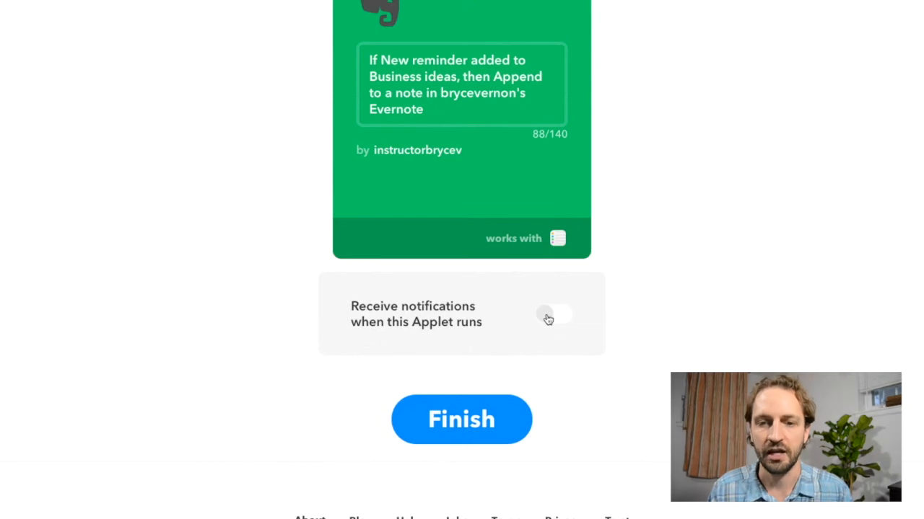
pyautogui.scroll(1, 621, 308)
pyautogui.scroll(-1, 621, 309)
pyautogui.scroll(1, 621, 308)
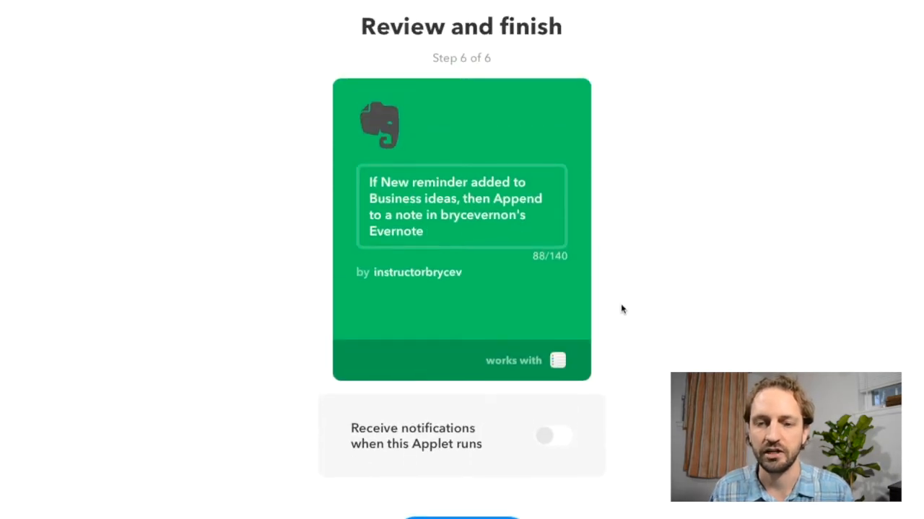
pyautogui.scroll(-1, 621, 309)
pyautogui.scroll(1, 621, 309)
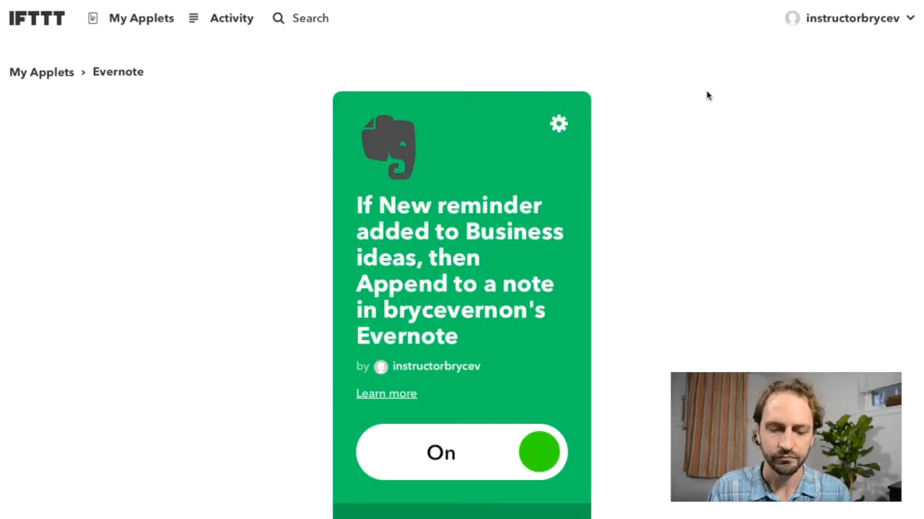
# Step: Open Zapier in a new browser tab and start making a new Zap
pyautogui.press('super+t')
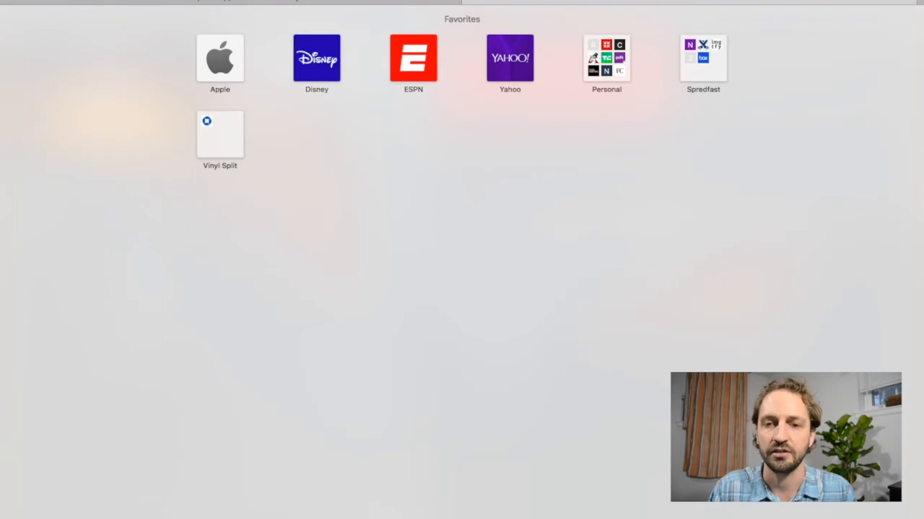
pyautogui.write('zap')
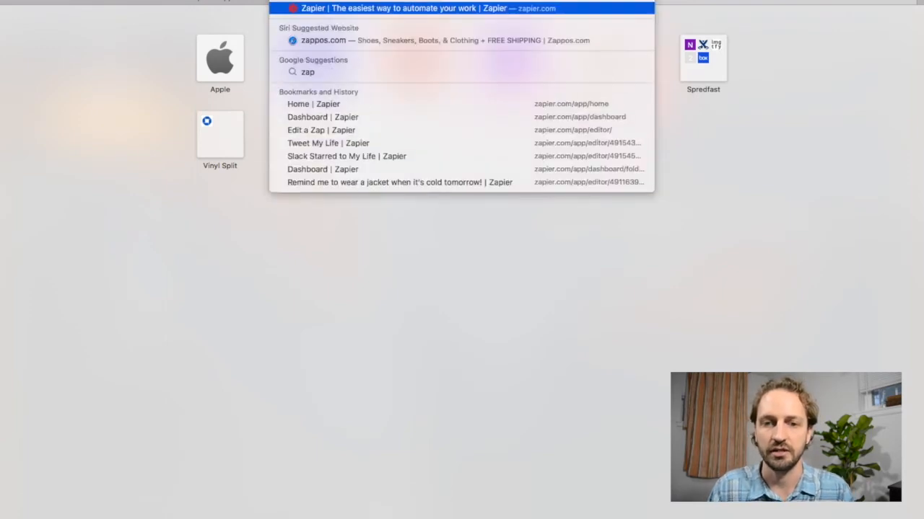
pyautogui.press('Escape')
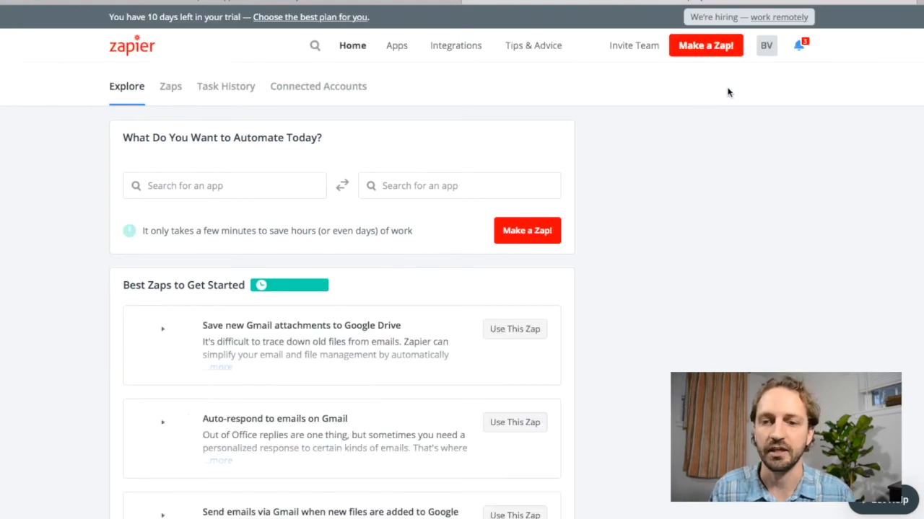
pyautogui.click(717, 48)
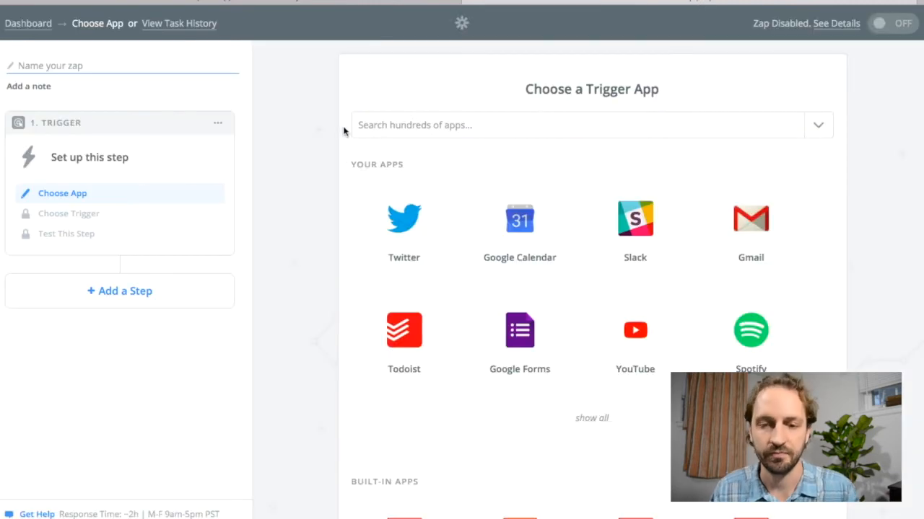
# Step: Search for Todoist and choose it as the Zap's trigger app
pyautogui.click(427, 130)
pyautogui.write('todo')
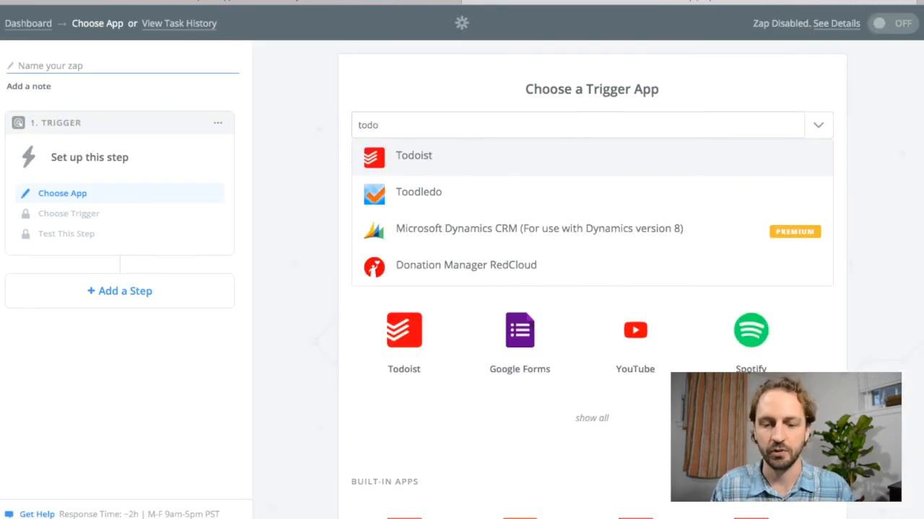
pyautogui.click(449, 158)
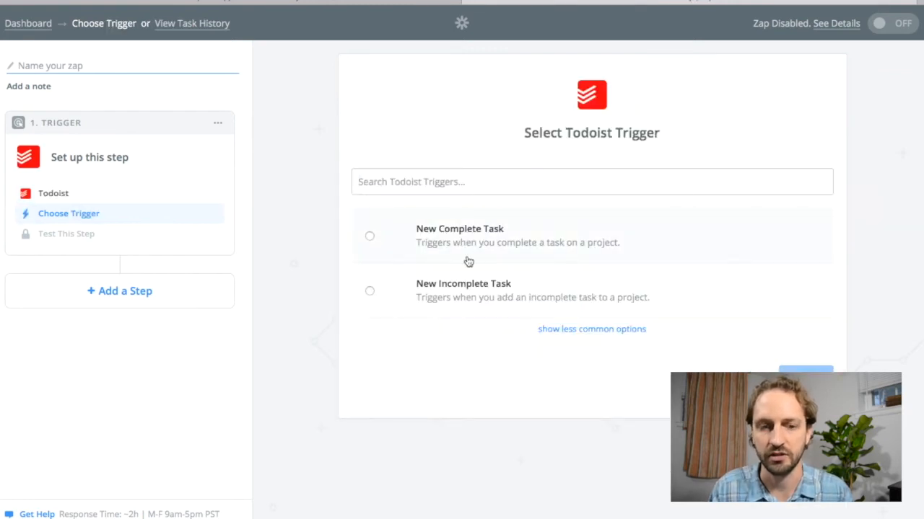
# Step: Set the Todoist trigger to New Incomplete Task and save it with the already connected Todoist account
pyautogui.click(614, 329)
pyautogui.scroll(-1, 673, 256)
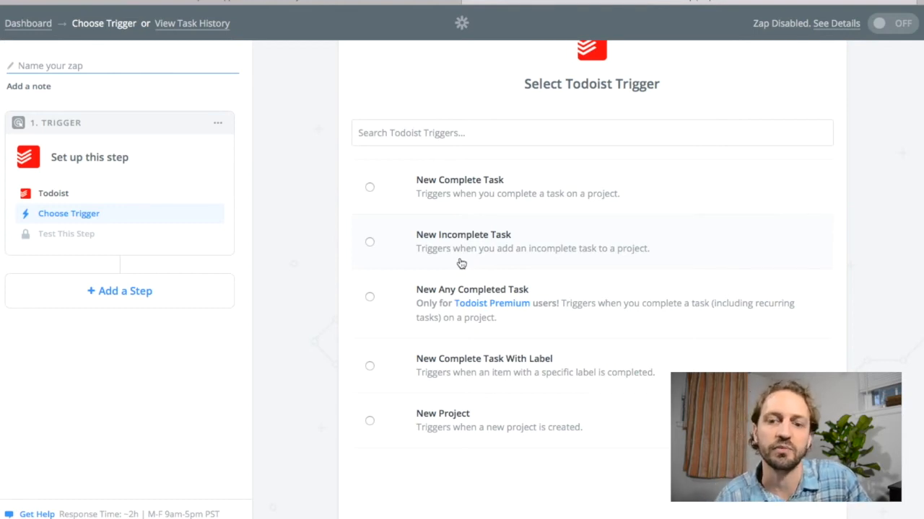
pyautogui.click(371, 241)
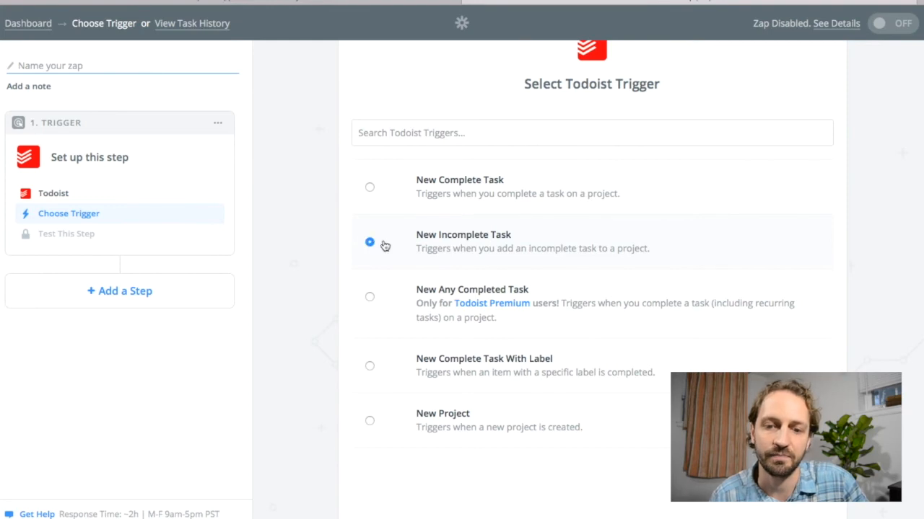
pyautogui.click(791, 484)
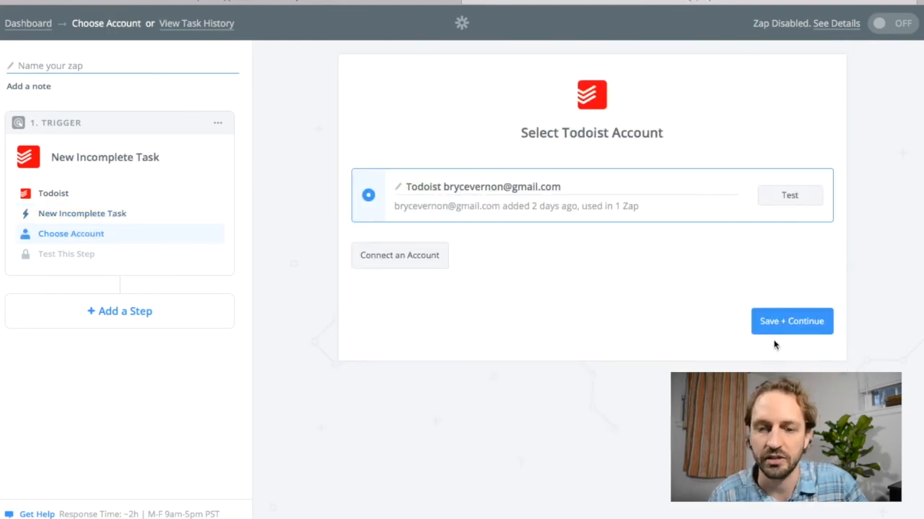
pyautogui.click(795, 323)
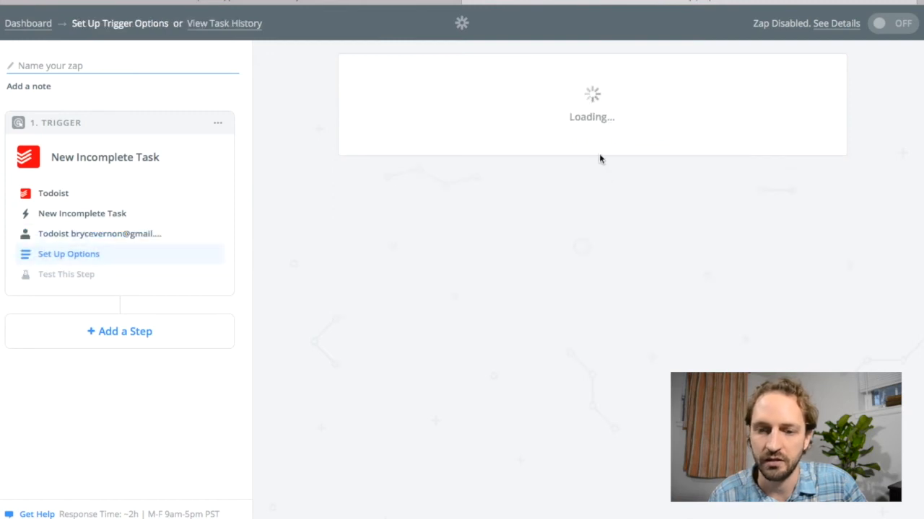
# Step: Set the trigger's project to Business Ideas and continue to the sample test
pyautogui.click(611, 196)
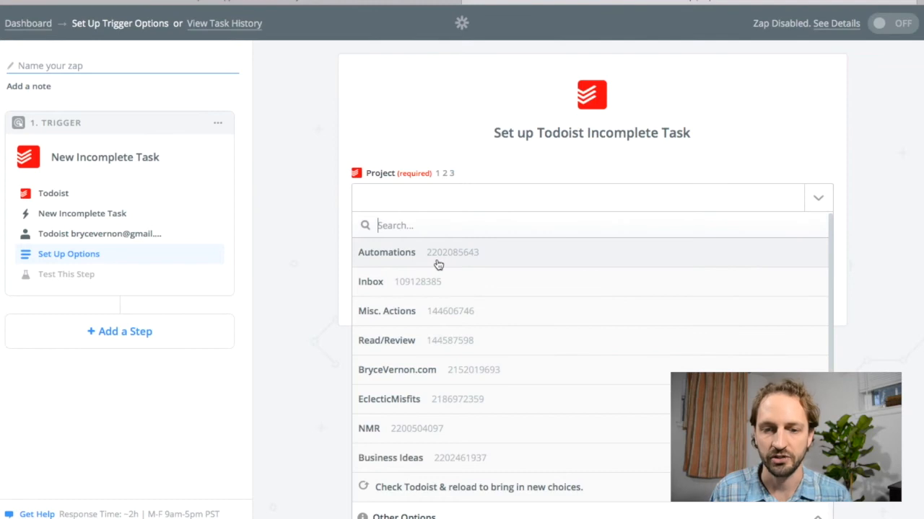
pyautogui.scroll(-1, 439, 258)
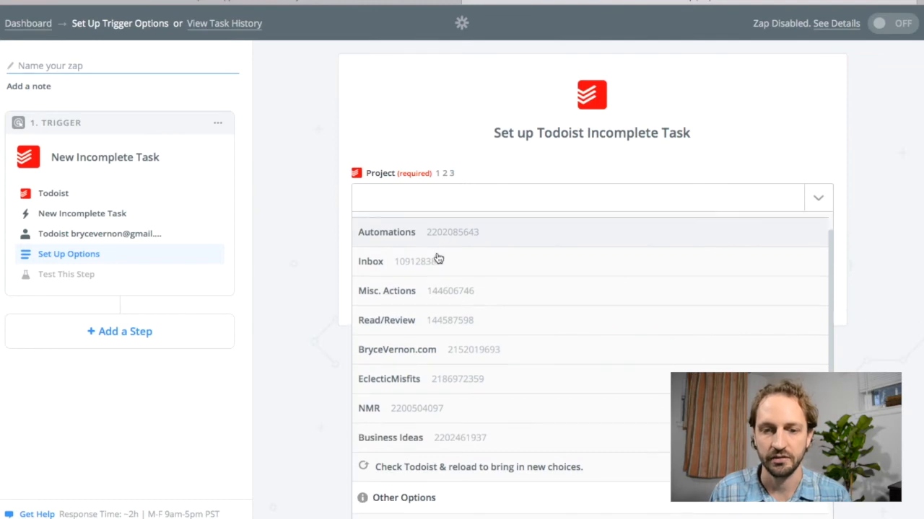
pyautogui.click(409, 448)
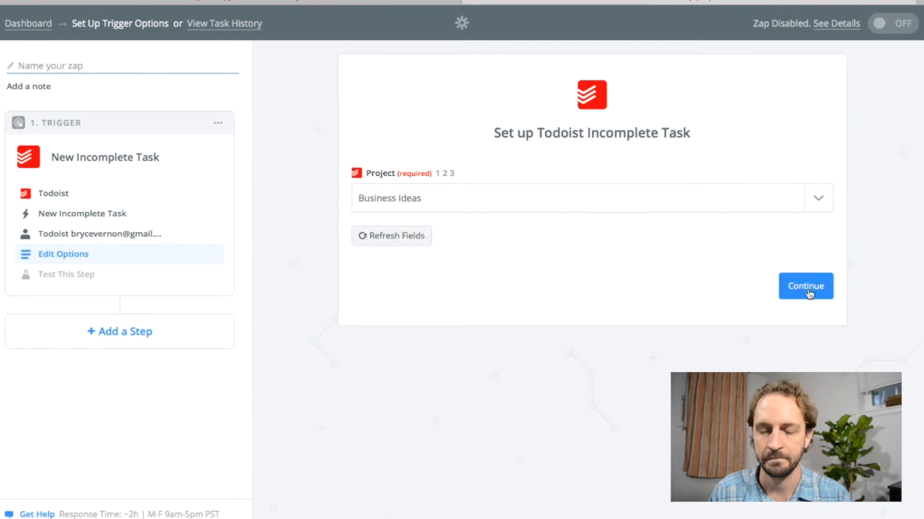
pyautogui.click(805, 287)
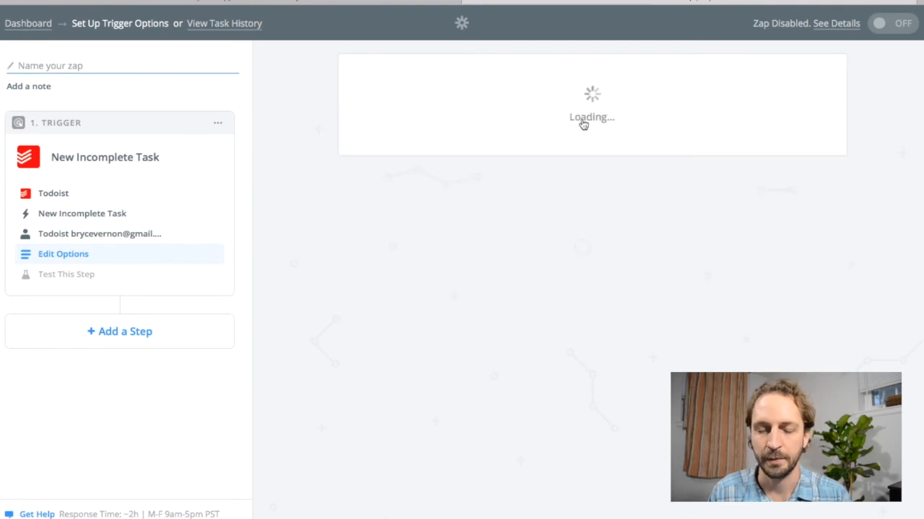
# Step: Skip pulling in a Todoist sample, check the Incomplete Task A details and continue with the default sample
pyautogui.scroll(-1, 654, 219)
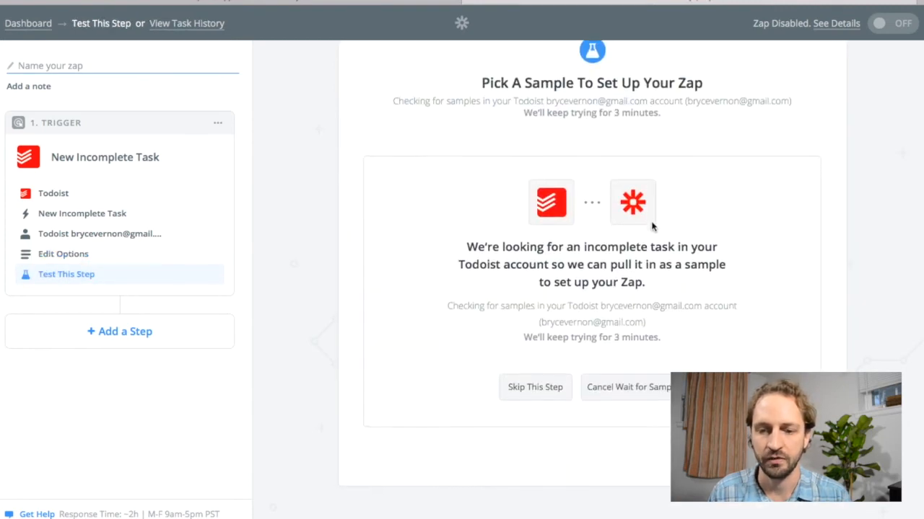
pyautogui.click(550, 395)
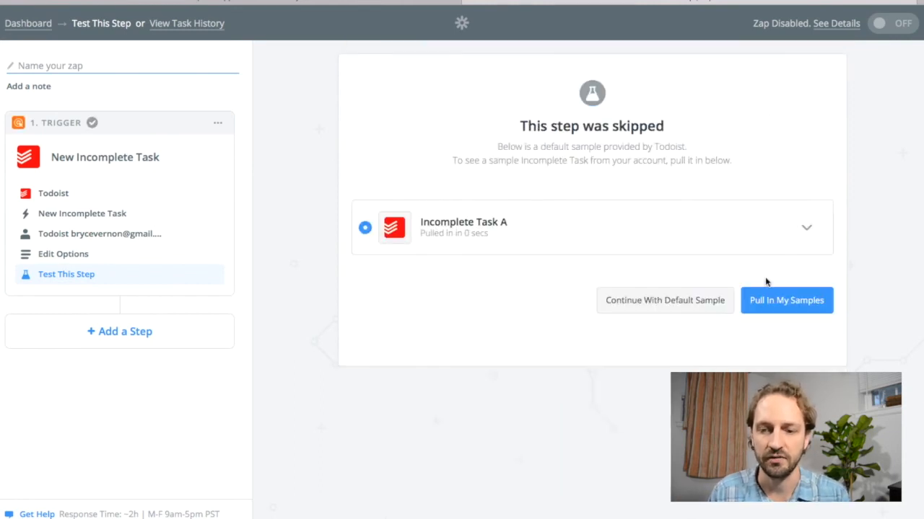
pyautogui.click(801, 239)
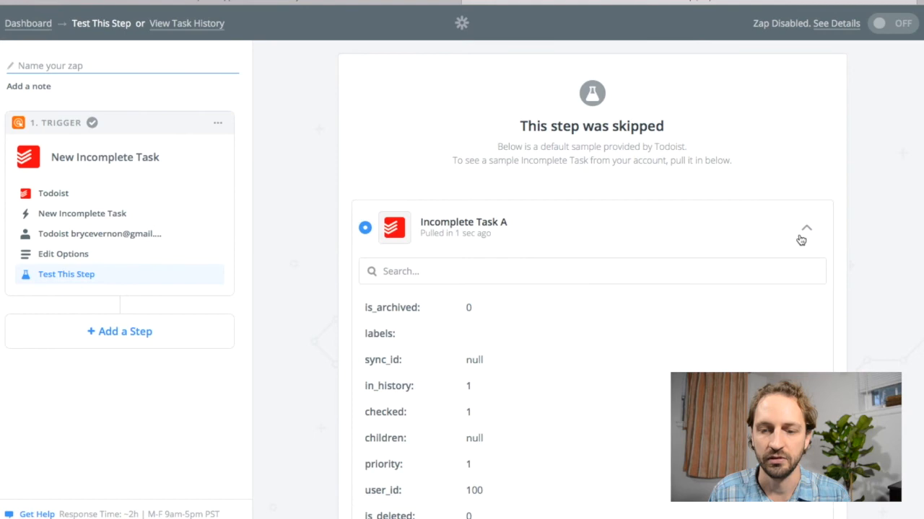
pyautogui.click(799, 239)
pyautogui.click(653, 308)
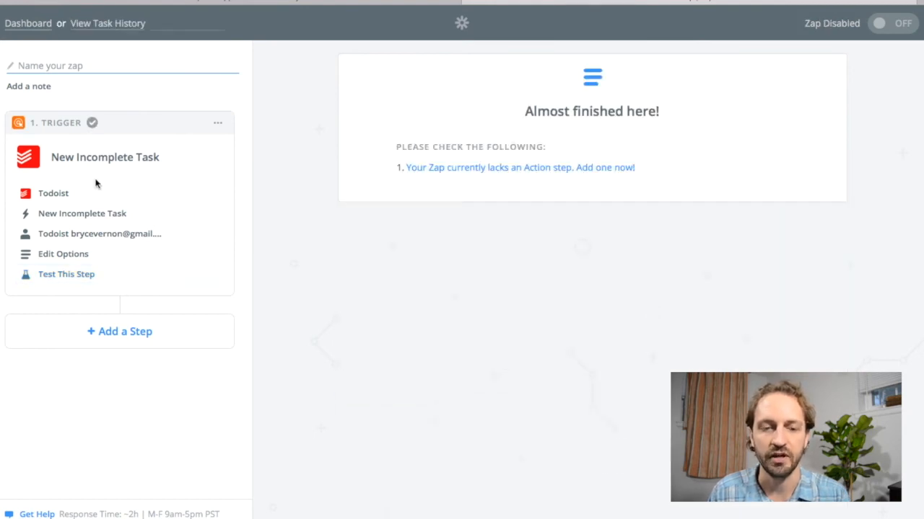
# Step: Add an Action/Search step to the Zap and choose Evernote as its app
pyautogui.click(123, 332)
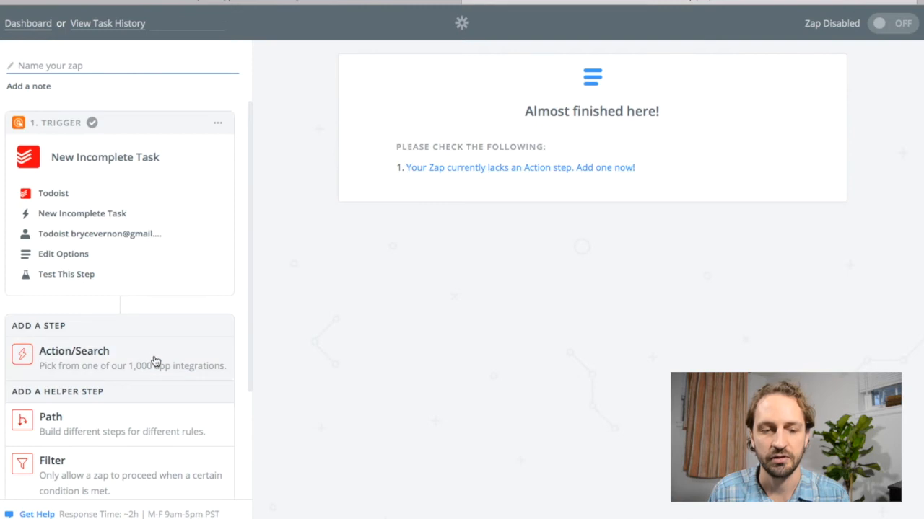
pyautogui.click(120, 279)
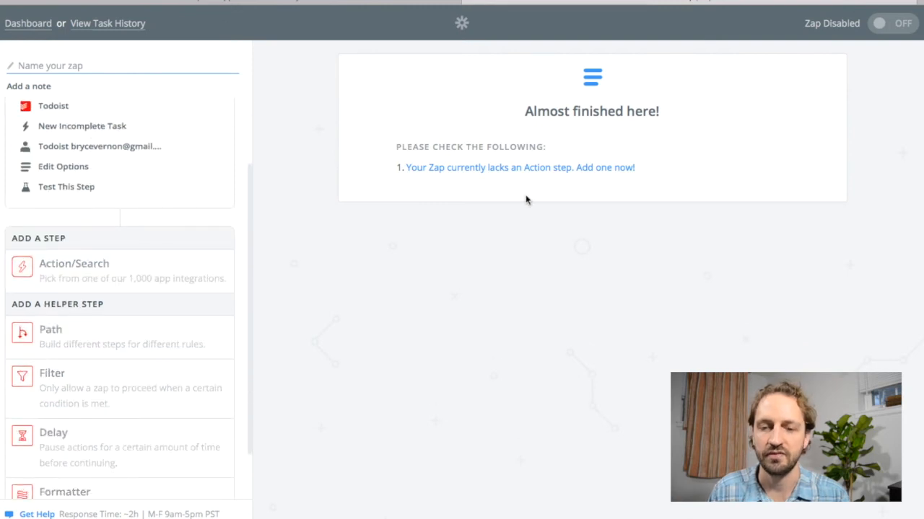
pyautogui.click(470, 132)
pyautogui.write('everno')
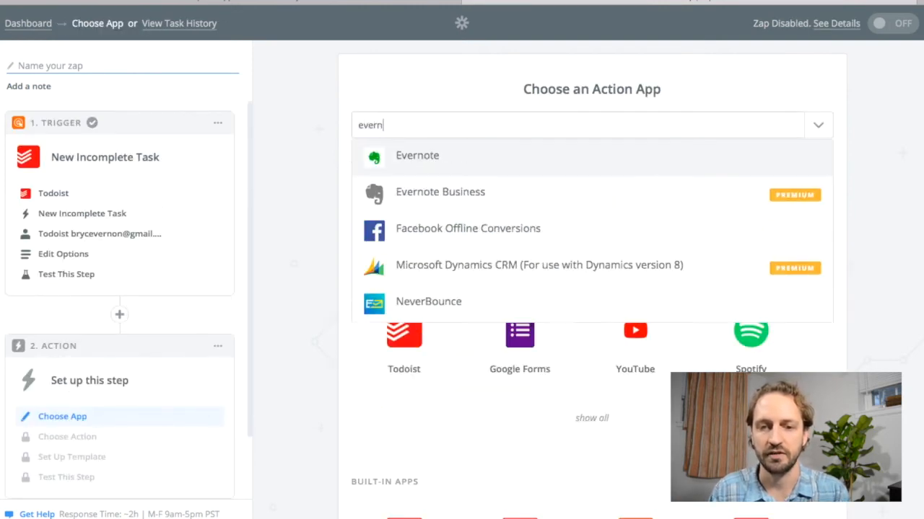
pyautogui.click(466, 159)
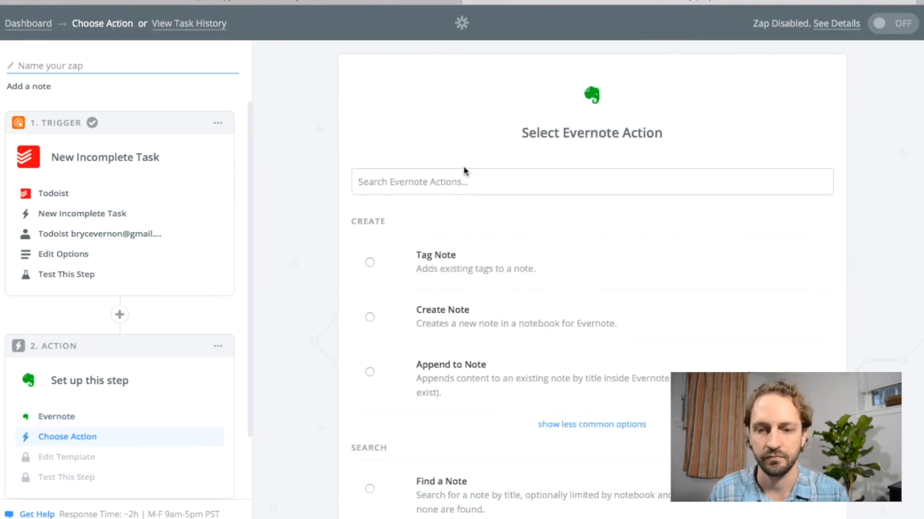
# Step: Select Append to Note as the Evernote action and continue to the account selection
pyautogui.scroll(-3, 484, 241)
pyautogui.click(460, 284)
pyautogui.scroll(-2, 658, 324)
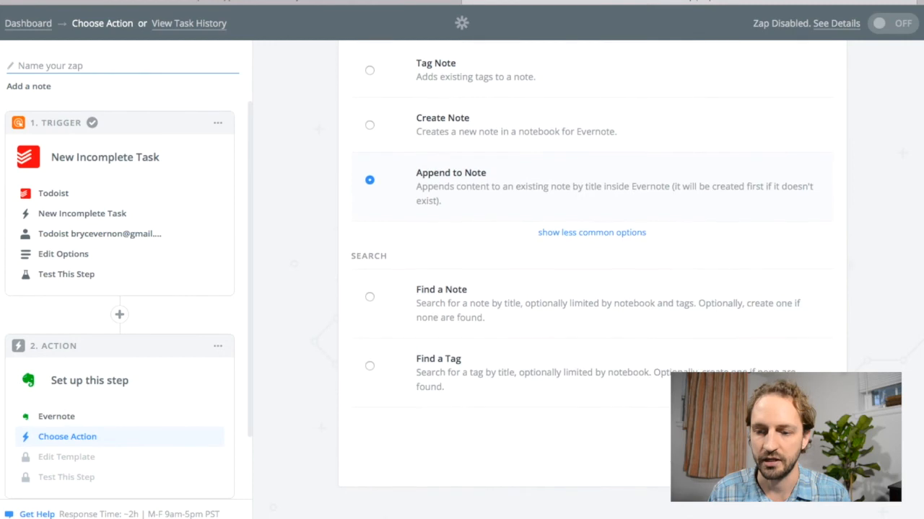
pyautogui.click(806, 448)
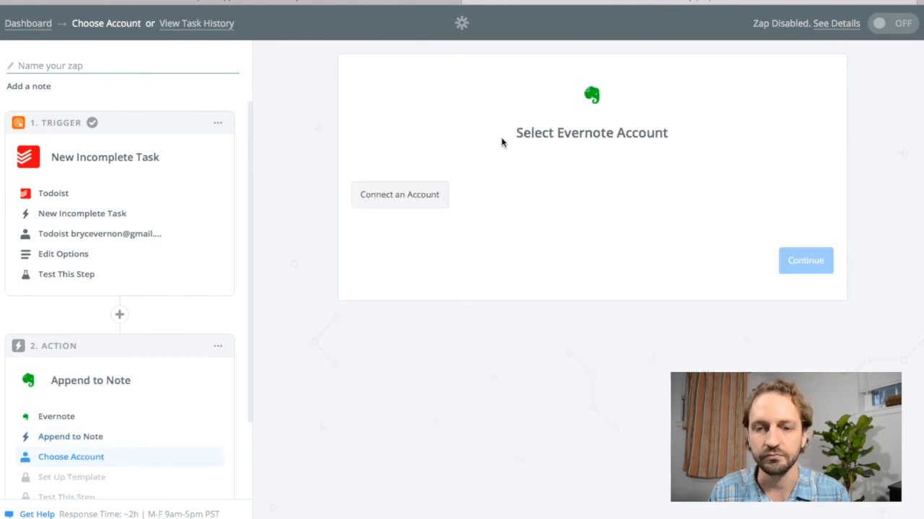
# Step: Connect an Evernote account by re-authorizing Zapier for 1 year, and save it for the action
pyautogui.click(399, 195)
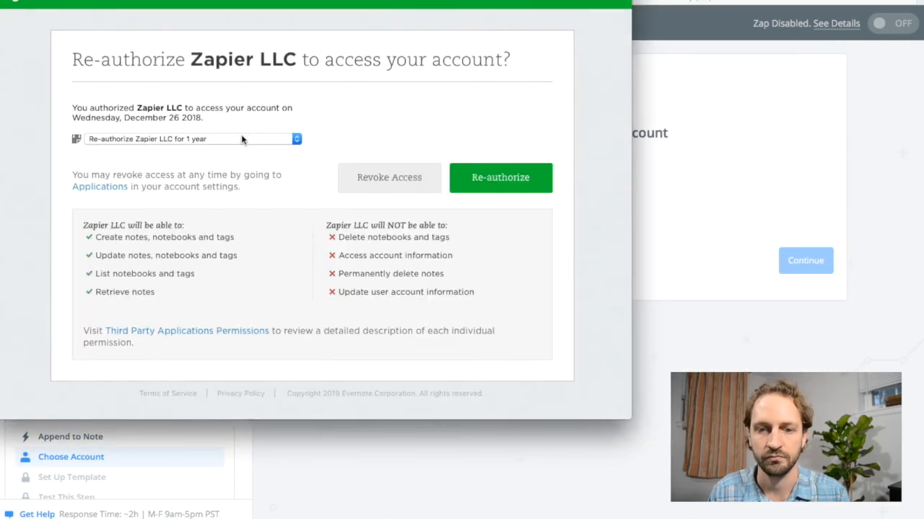
pyautogui.click(500, 178)
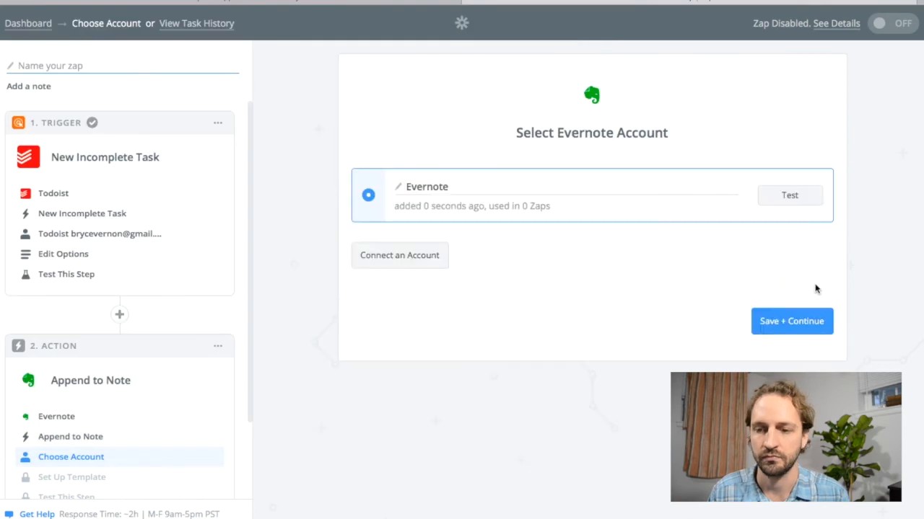
pyautogui.click(796, 328)
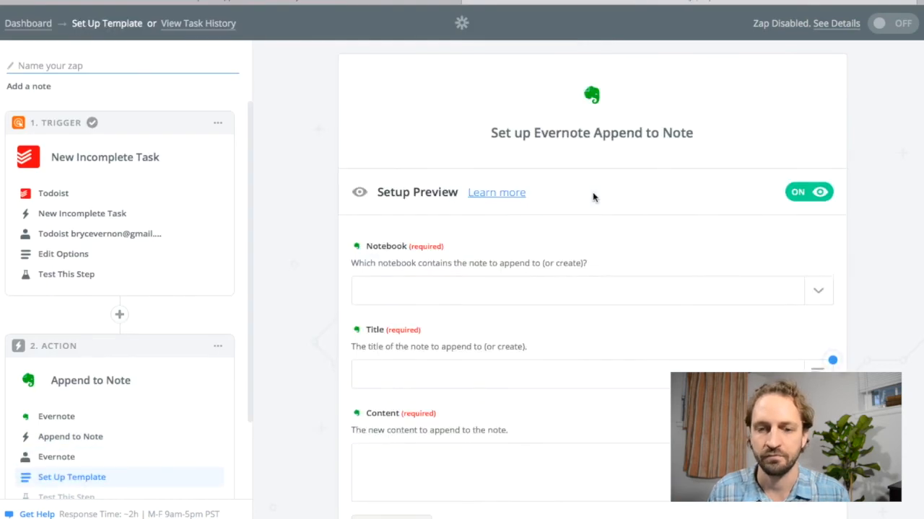
# Step: Search the notebooks for "business ideas" and set the action's notebook to Business Ideas
pyautogui.scroll(-1, 592, 192)
pyautogui.click(593, 189)
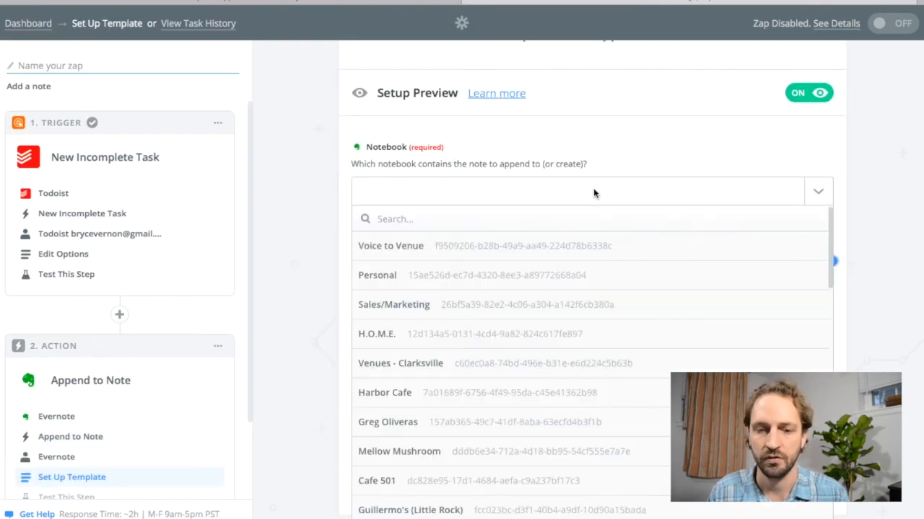
pyautogui.click(441, 213)
pyautogui.write('business ideas')
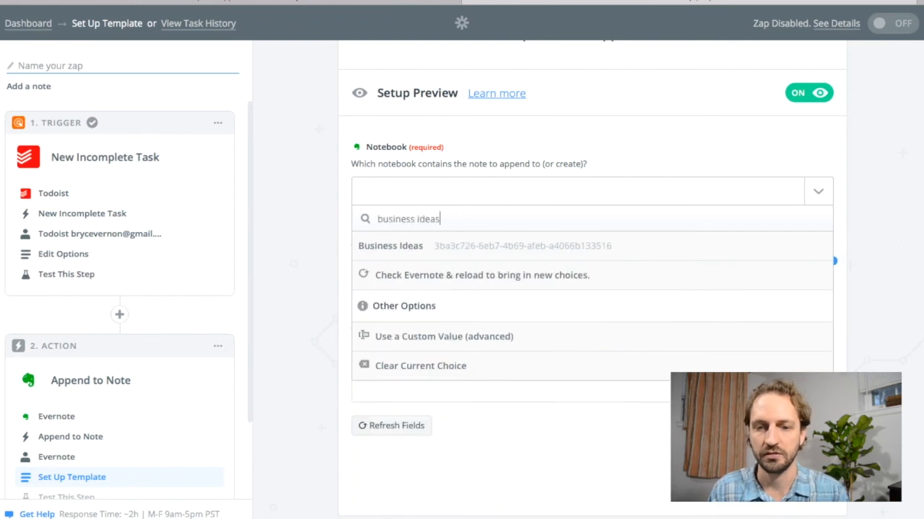
pyautogui.click(443, 250)
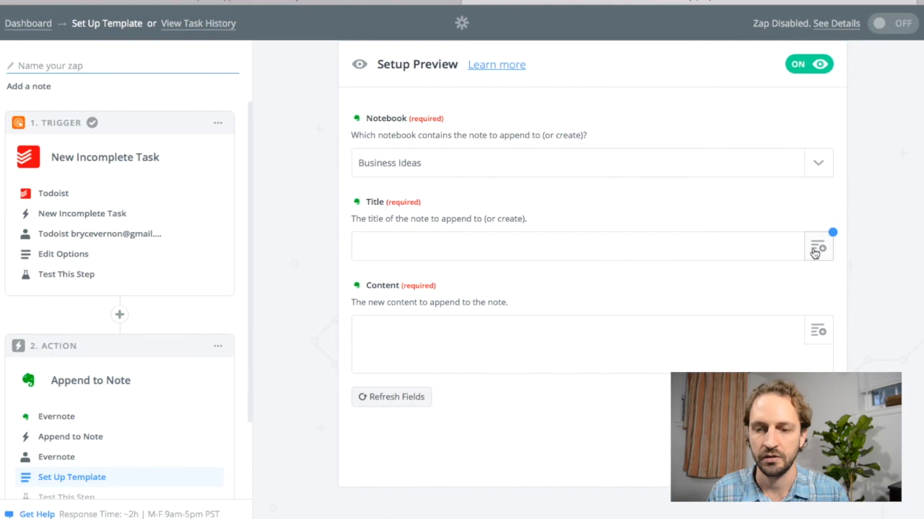
# Step: Set the title of the note to append to as "Business ideas"
pyautogui.click(741, 248)
pyautogui.write('Busin')
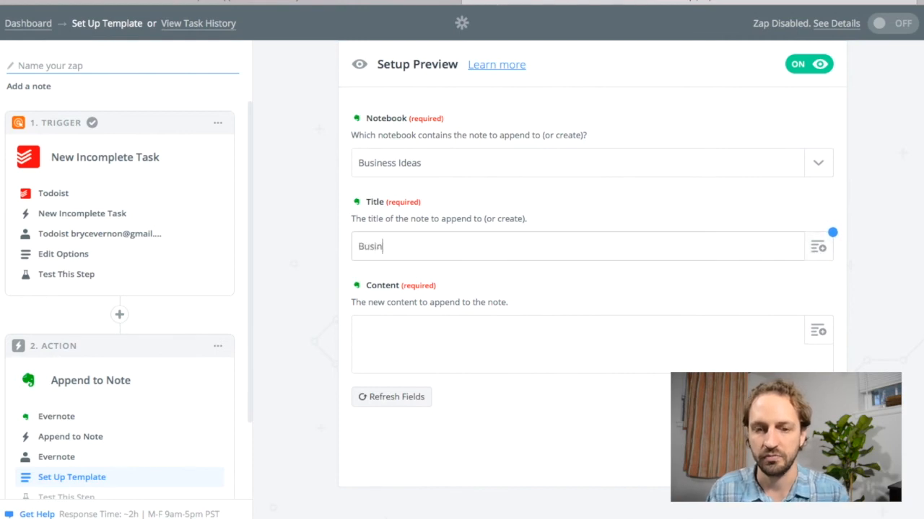
pyautogui.write('ess ideas')
pyautogui.click(449, 274)
# Step: Fill the note's content with the Step 1 Todoist field whose sample value is "An example task"
pyautogui.click(440, 322)
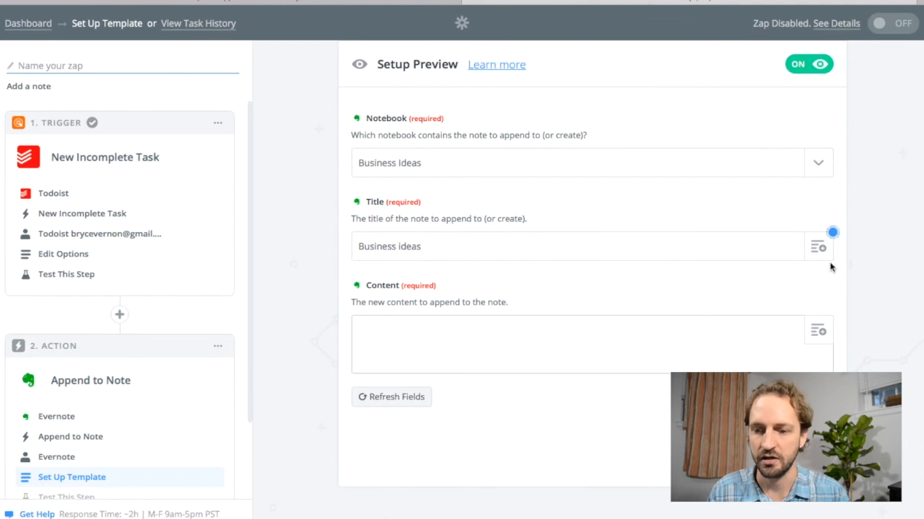
pyautogui.click(819, 332)
pyautogui.click(424, 418)
pyautogui.scroll(-2, 527, 410)
pyautogui.scroll(1, 528, 411)
pyautogui.scroll(-1, 528, 410)
pyautogui.scroll(-1, 527, 410)
pyautogui.scroll(1, 526, 408)
pyautogui.click(423, 398)
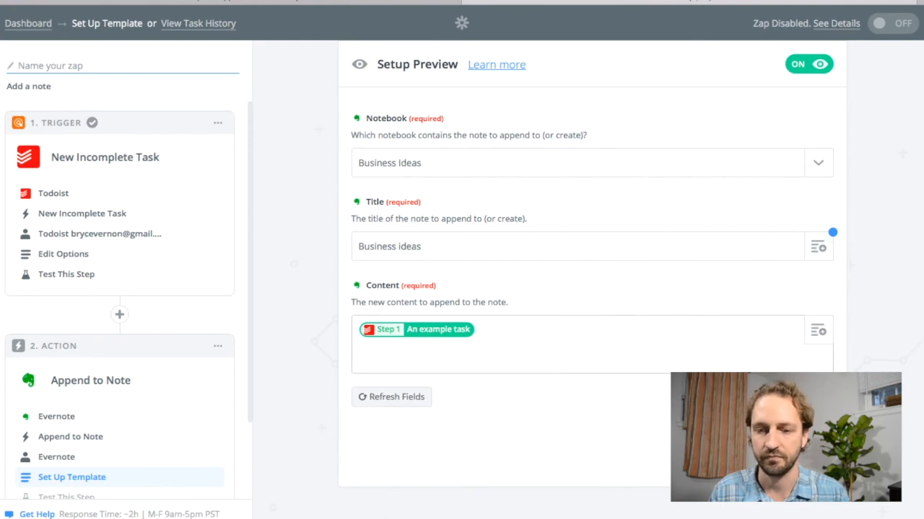
# Step: Continue to the Evernote test, send the test append to the note and review the returned sample
pyautogui.click(797, 451)
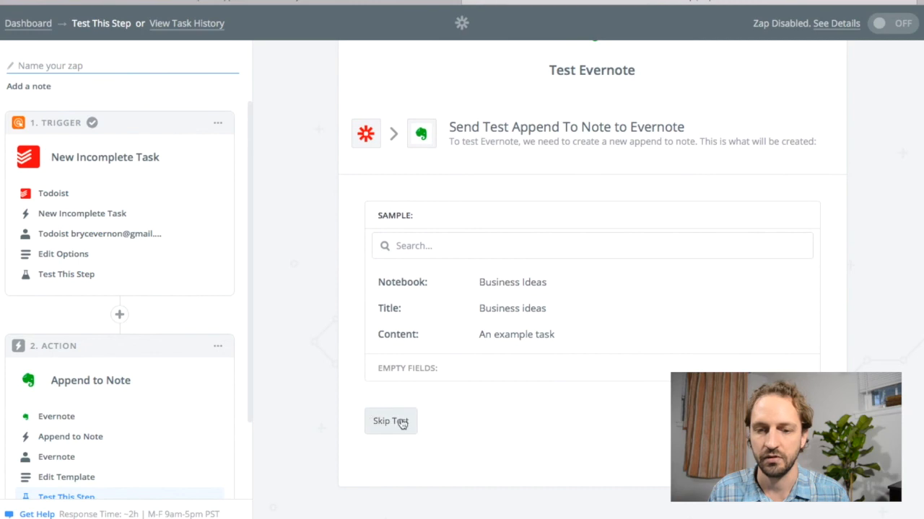
pyautogui.click(758, 421)
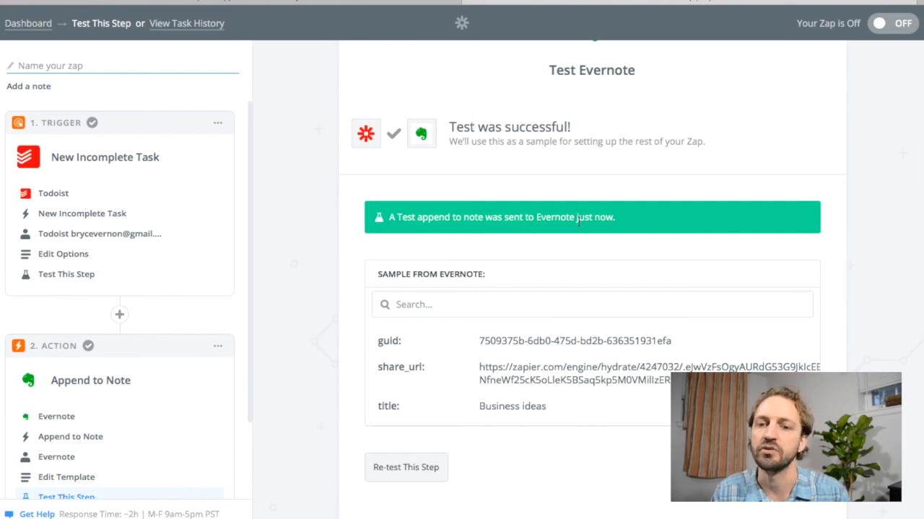
pyautogui.scroll(-1, 512, 226)
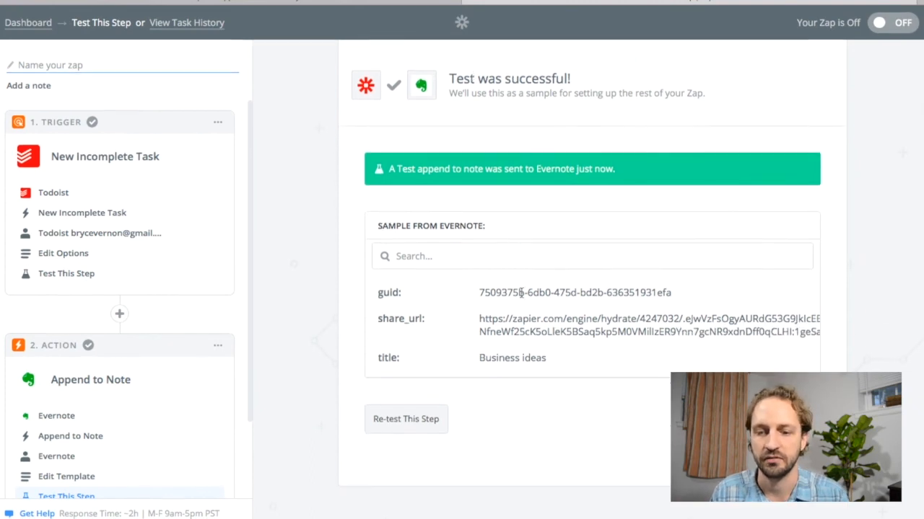
# Step: Finish the Zap by naming it "Todoist Business Ideas" and turning it on, ending at the dashboard
pyautogui.click(794, 420)
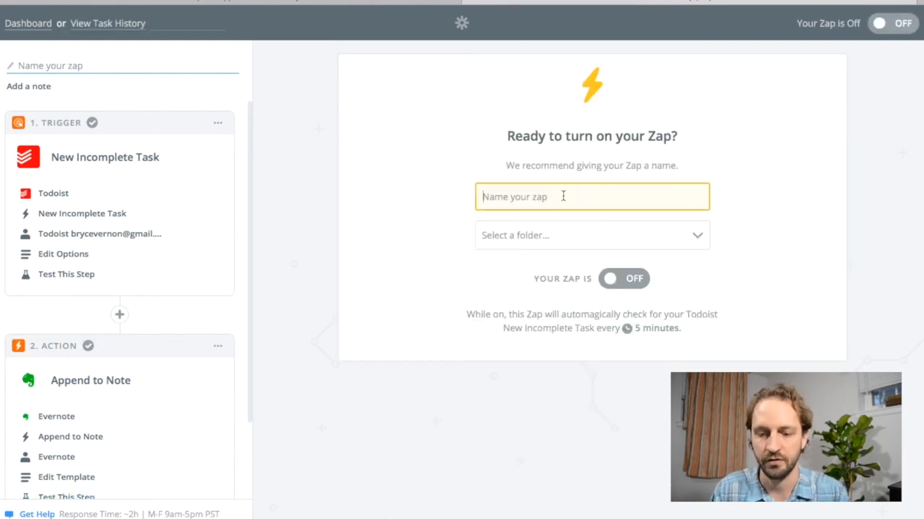
pyautogui.write('Todoist Business Ideas')
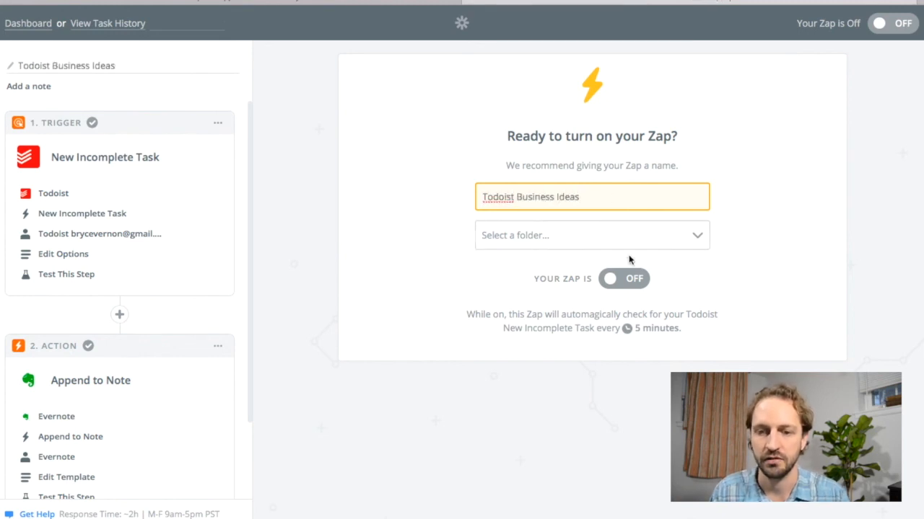
pyautogui.click(625, 280)
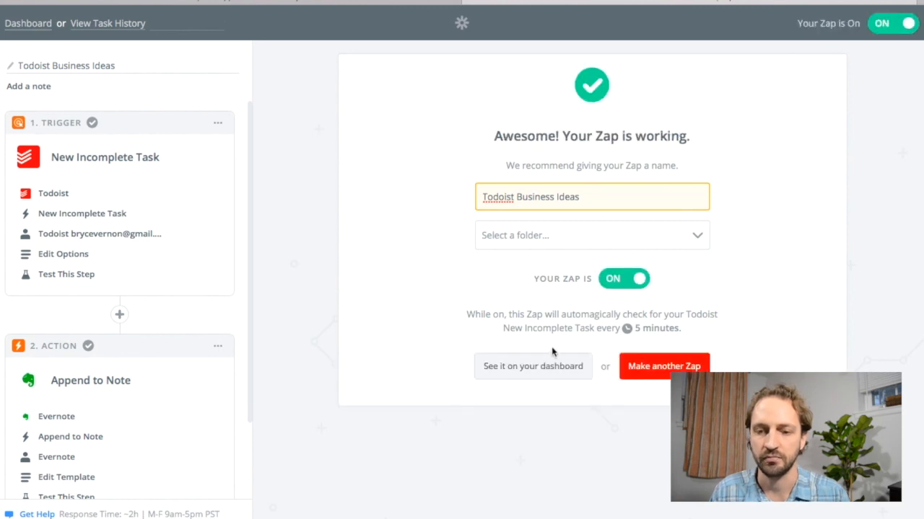
pyautogui.click(554, 376)
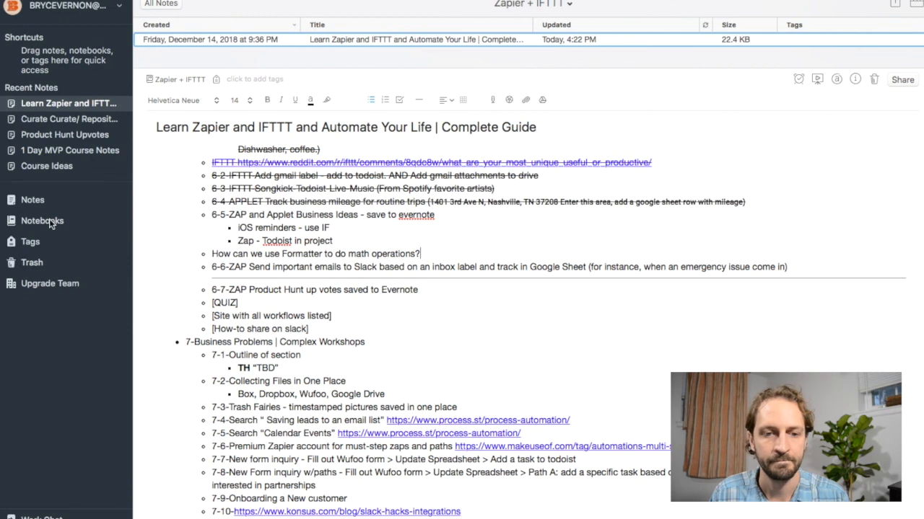
# Step: Switch to Evernote, open the Business Ideas notebook and highlight the text appended to the "Business ideas" note to check it
pyautogui.click(72, 221)
pyautogui.doubleClick(312, 170)
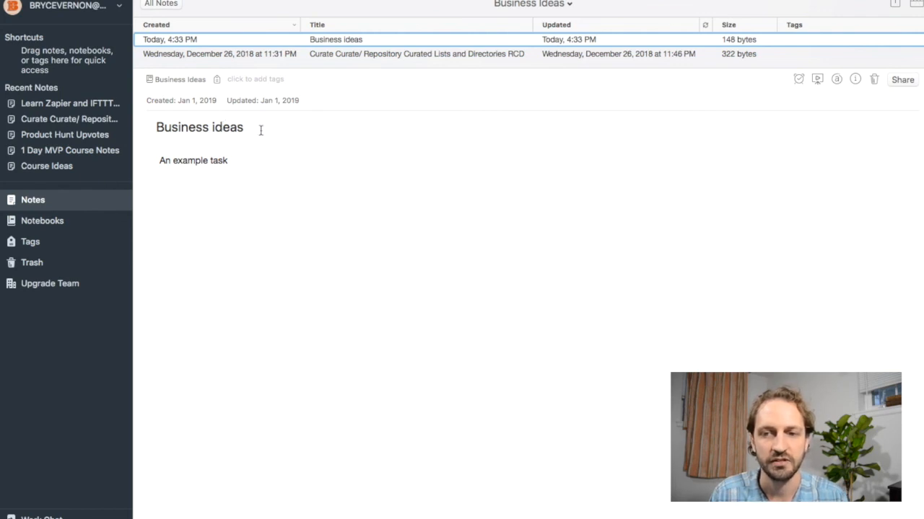
pyautogui.click(162, 166)
pyautogui.doubleClick(231, 164)
pyautogui.click(245, 165)
pyautogui.moveTo(244, 161); pyautogui.dragTo(130, 155)
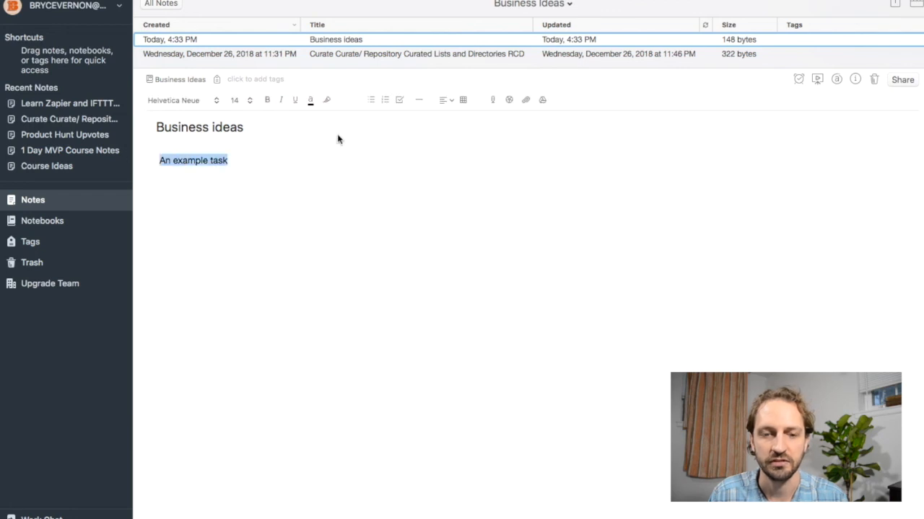